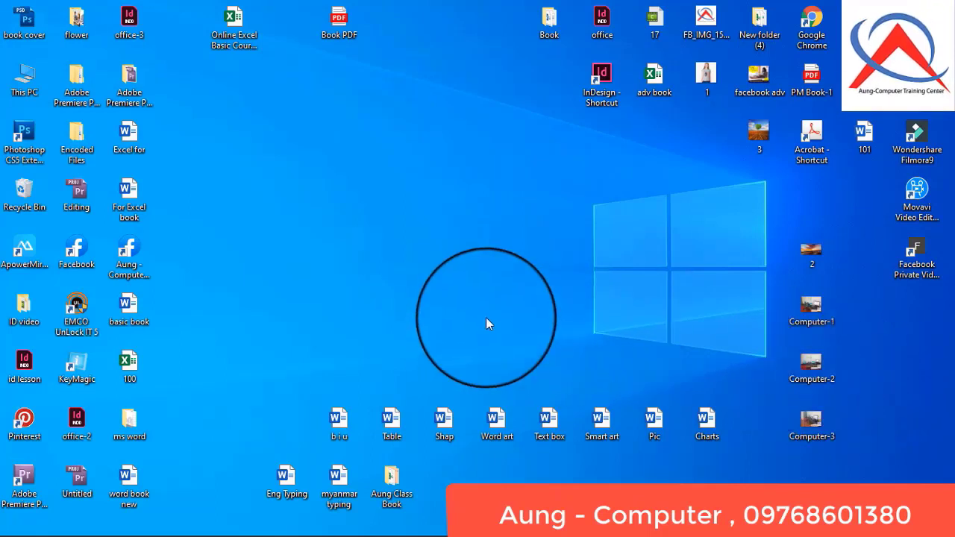
# - Launch Microsoft Excel from the Windows desktop to reach its start screen
pyautogui.moveTo(448, 533)
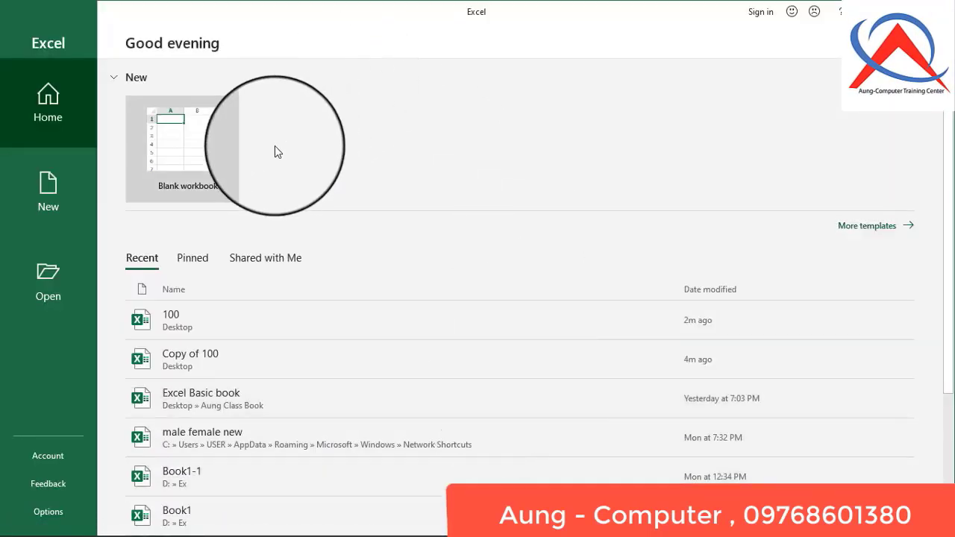
# - Create a blank workbook, dismiss the updates notice, and show the Review commands
pyautogui.click(197, 153)
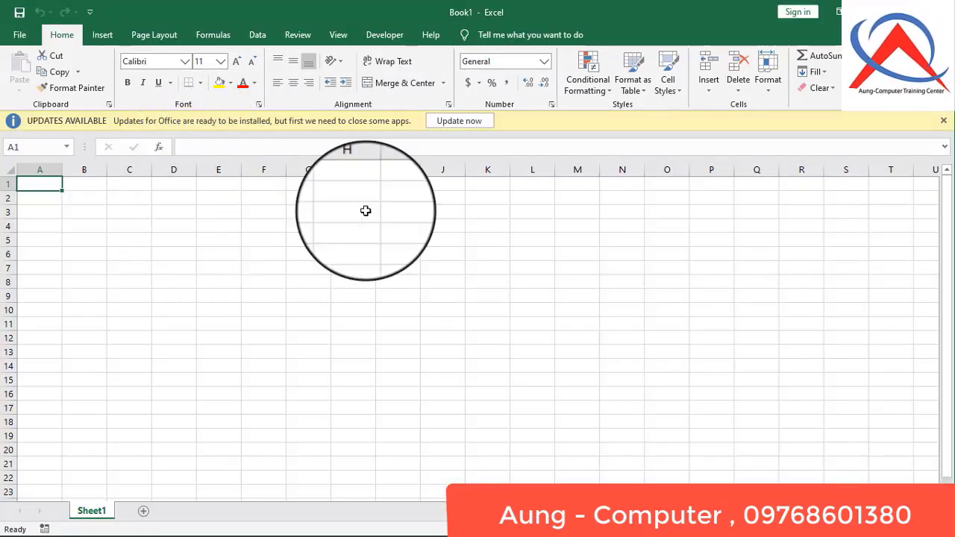
pyautogui.click(942, 122)
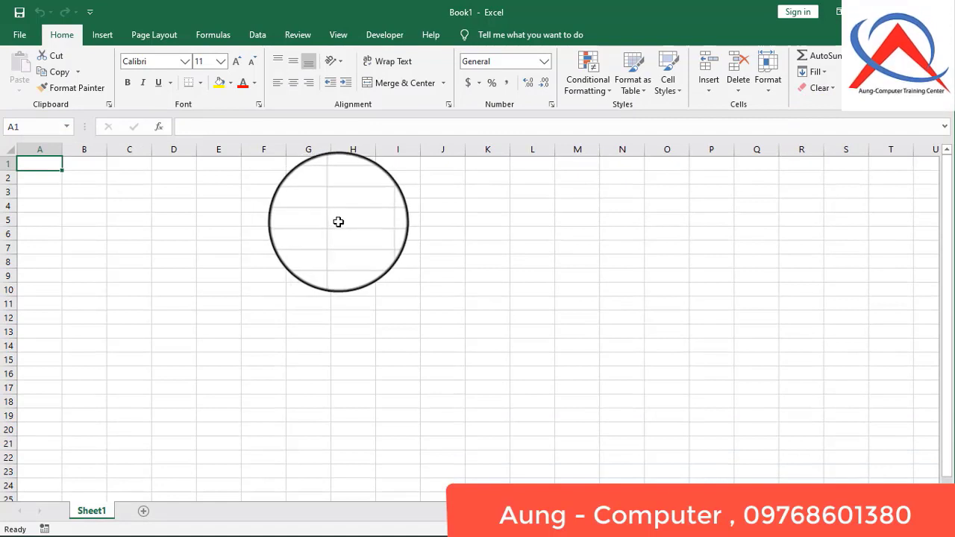
pyautogui.click(292, 37)
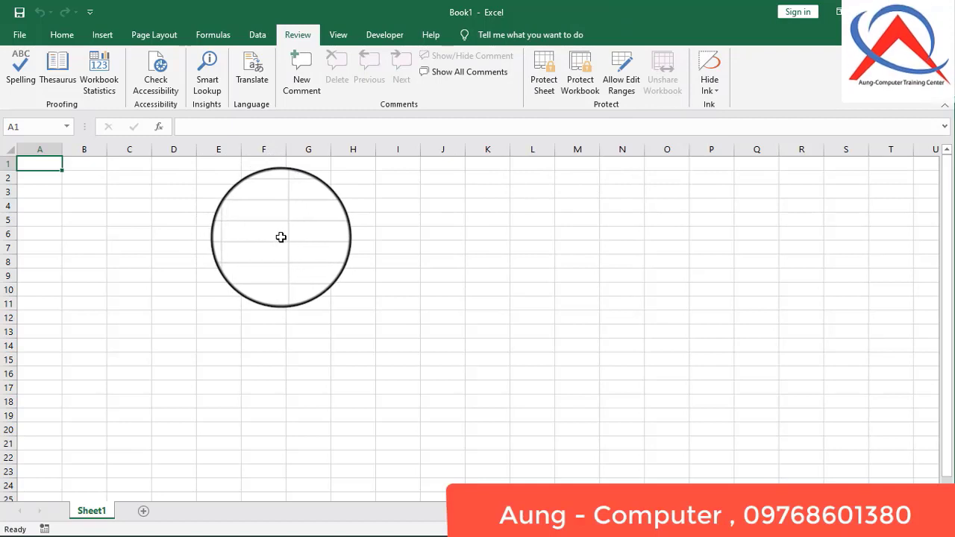
pyautogui.scroll(3, 277, 237)
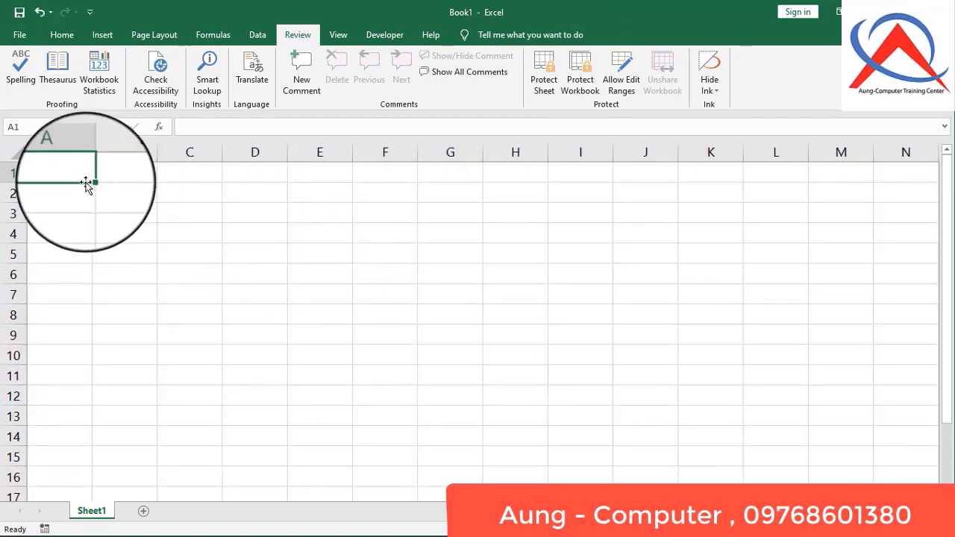
# - Fill A1:M14 with 'Aung Computer' in one go using Ctrl+Enter
pyautogui.moveTo(75, 170); pyautogui.dragTo(822, 433)
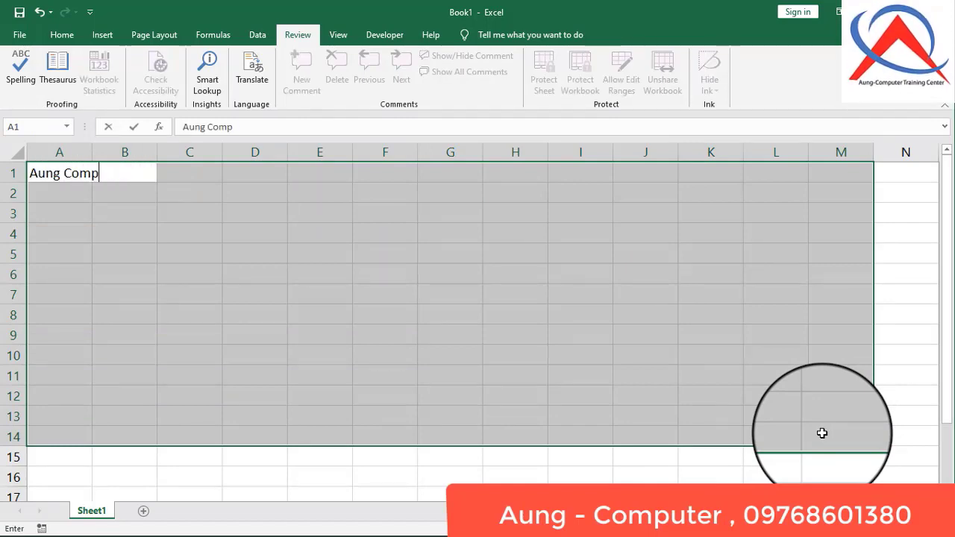
pyautogui.hotkey('ctrl', 'Return')
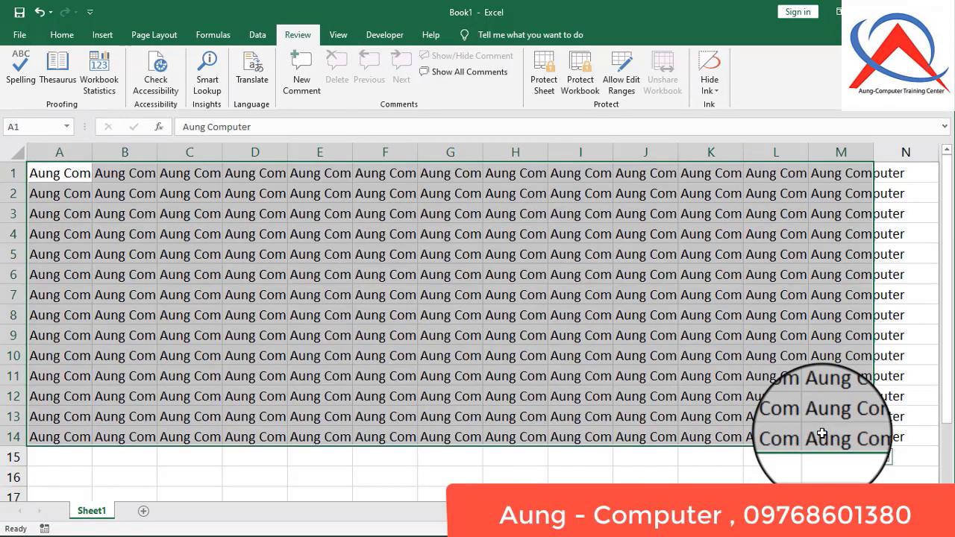
pyautogui.click(470, 315)
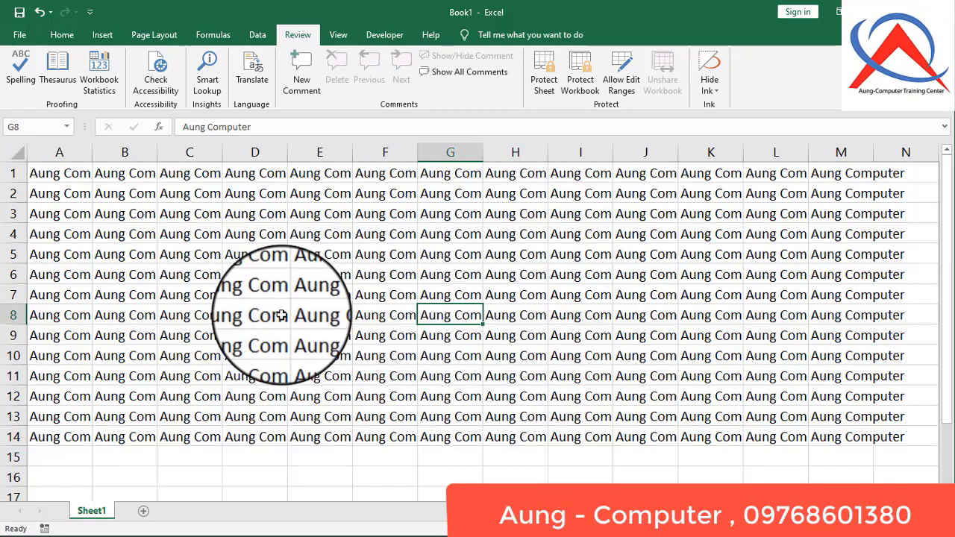
# - Protect Sheet1 with a password, entering it and confirming it a second time
pyautogui.click(544, 79)
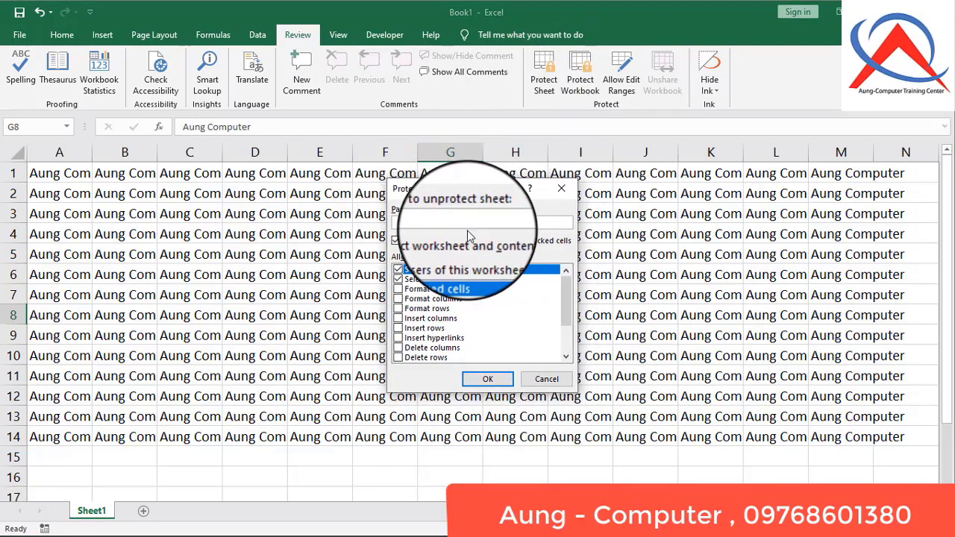
pyautogui.moveTo(441, 193); pyautogui.dragTo(530, 182)
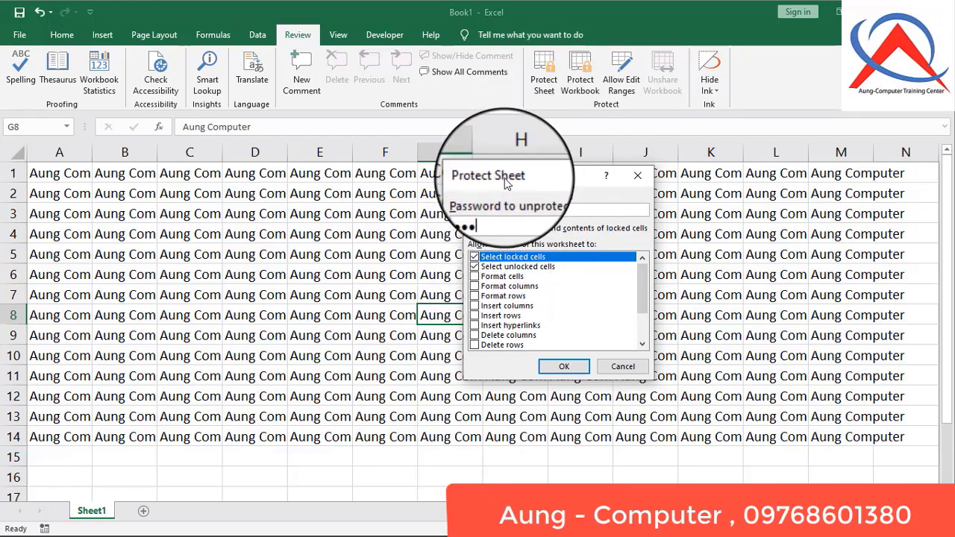
pyautogui.moveTo(522, 176); pyautogui.dragTo(544, 175)
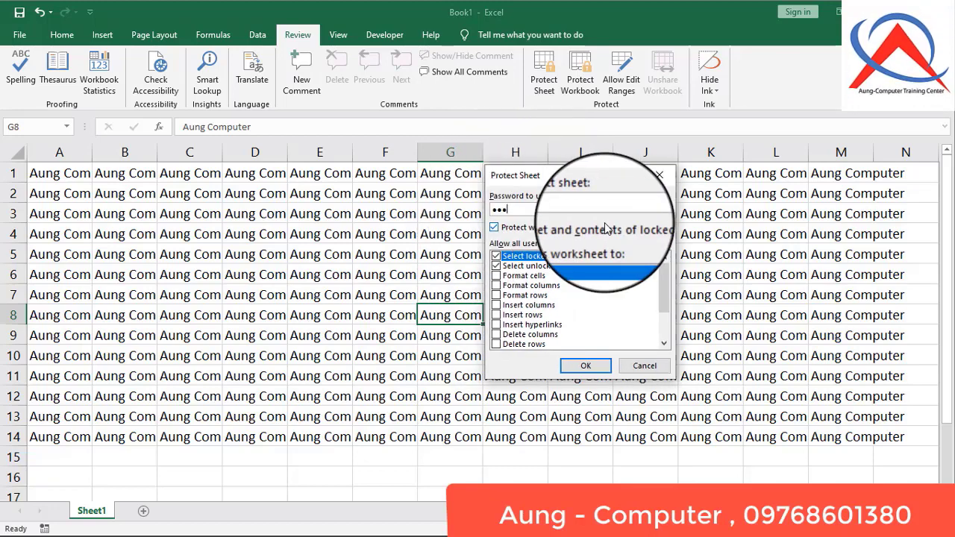
pyautogui.click(586, 365)
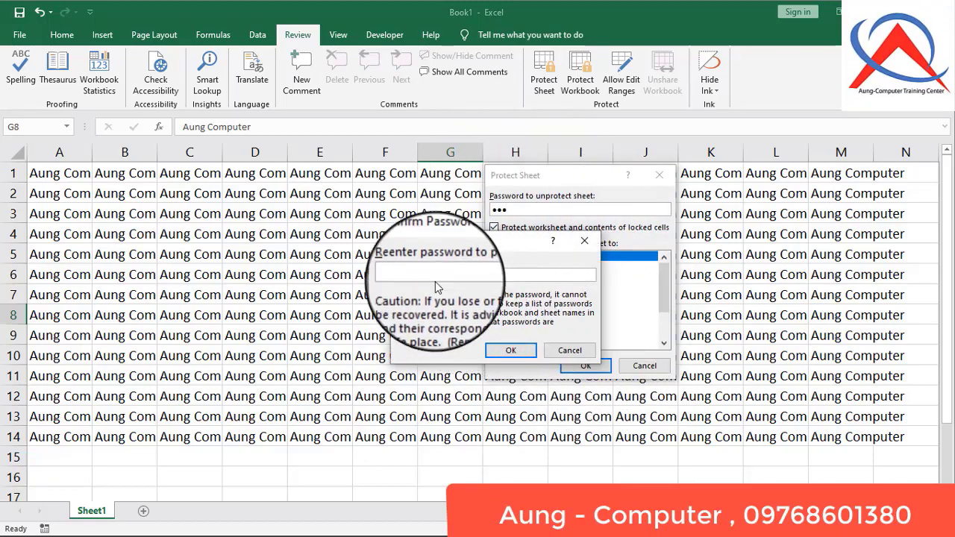
pyautogui.moveTo(423, 241); pyautogui.dragTo(446, 240)
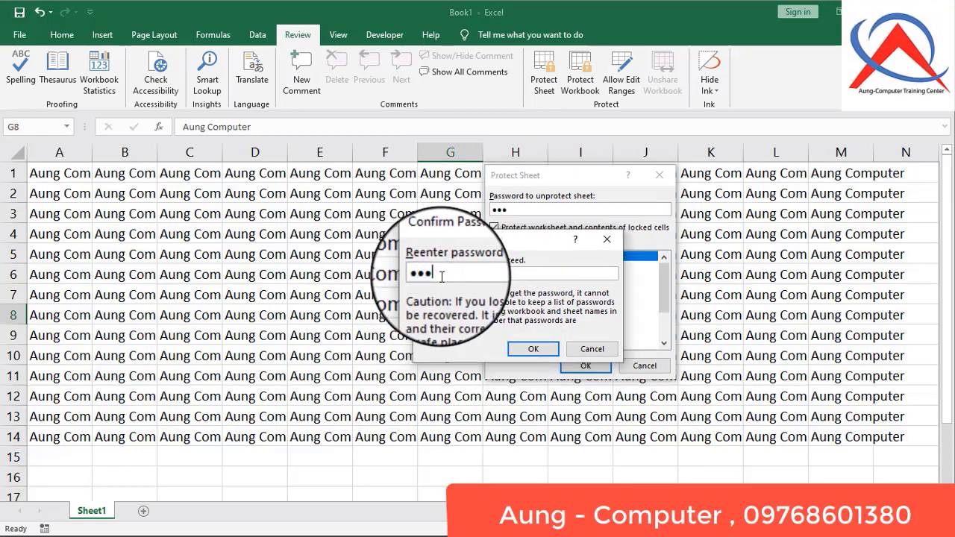
pyautogui.click(540, 350)
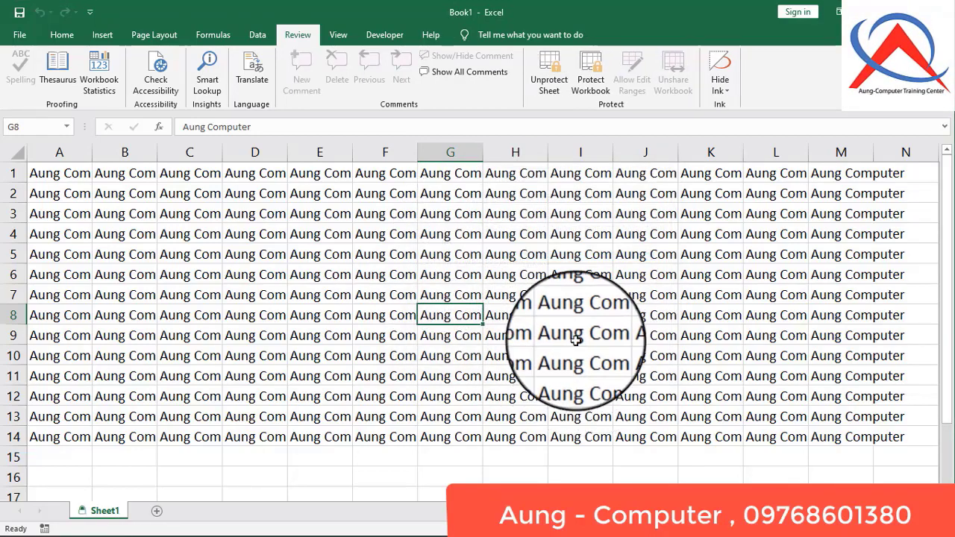
# - Insert a new blank worksheet, then delete the new Sheet2 again
pyautogui.click(329, 274)
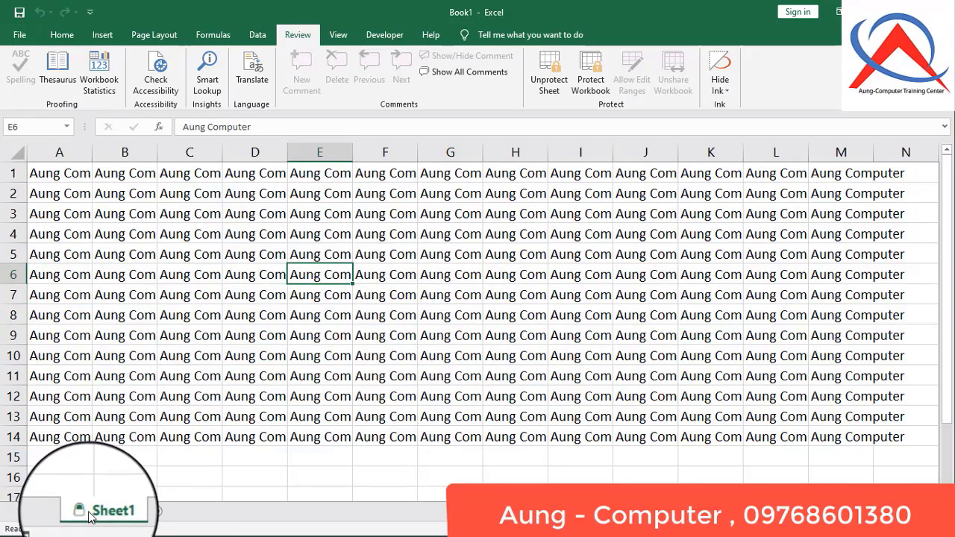
pyautogui.rightClick(94, 513)
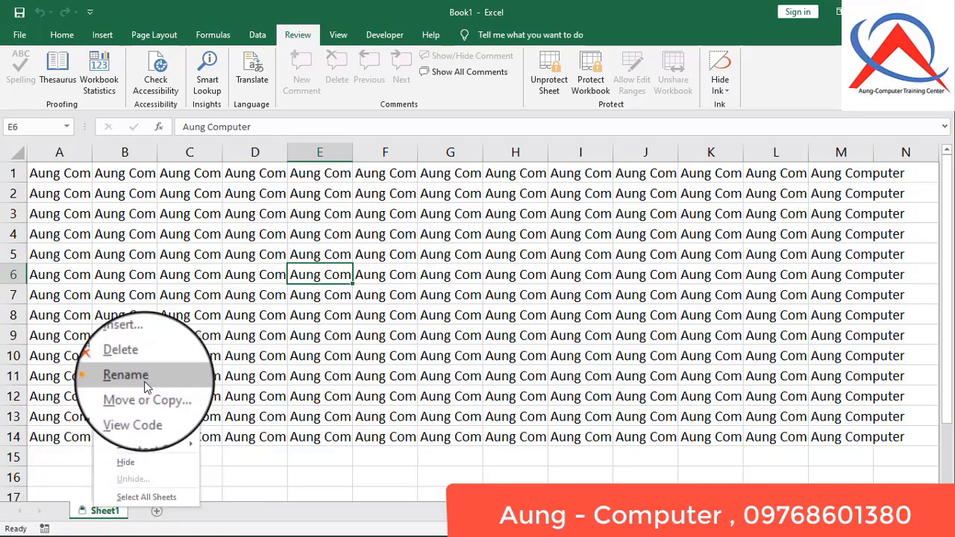
pyautogui.click(151, 343)
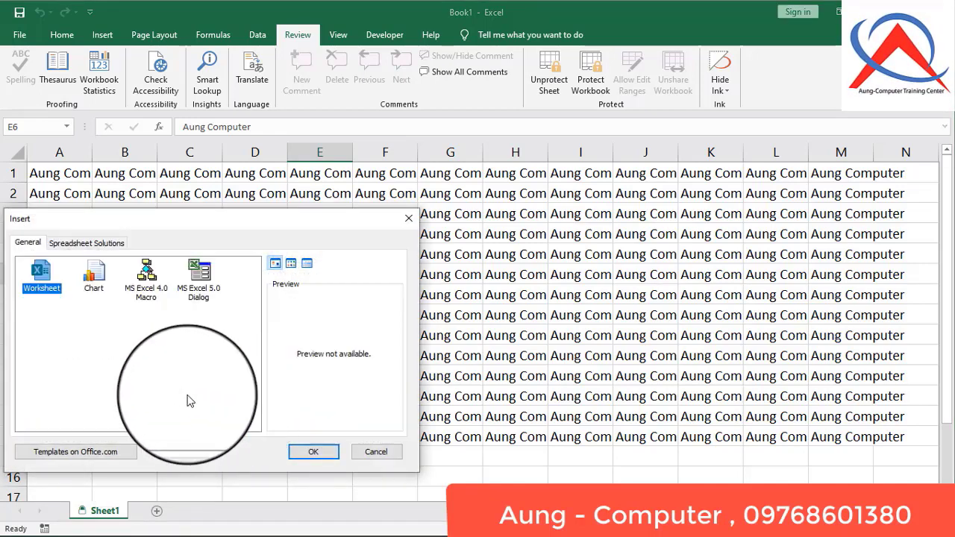
pyautogui.click(313, 451)
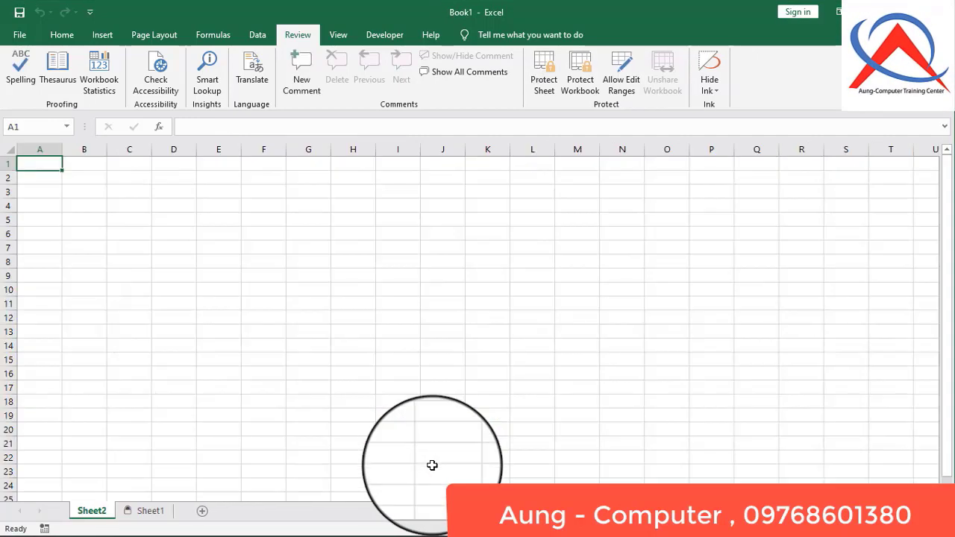
pyautogui.rightClick(99, 512)
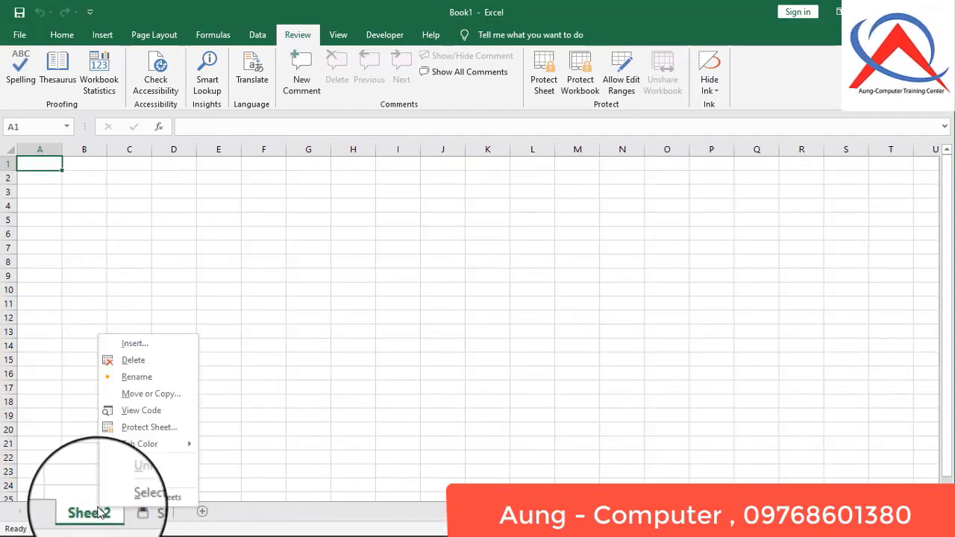
pyautogui.click(131, 361)
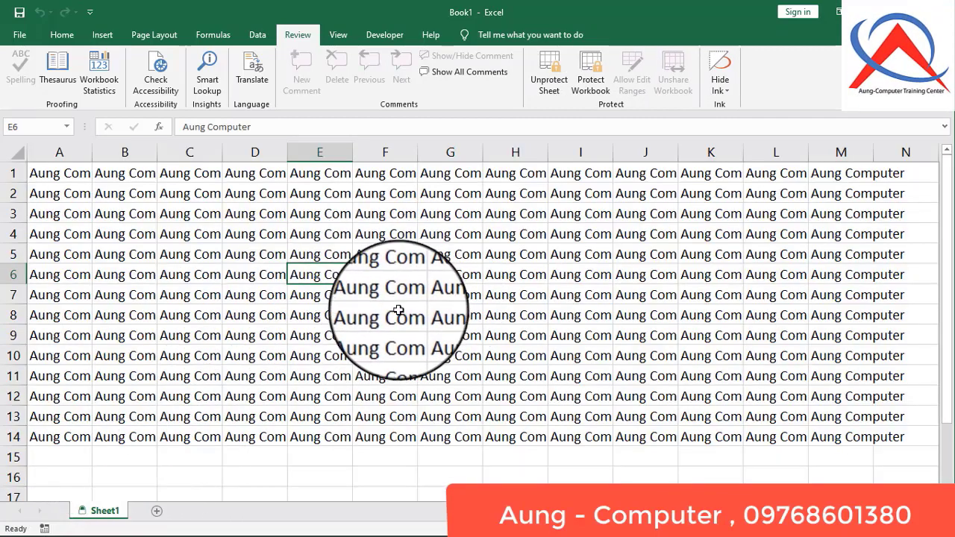
# - Change the Sheet1 tab colour to red
pyautogui.rightClick(112, 511)
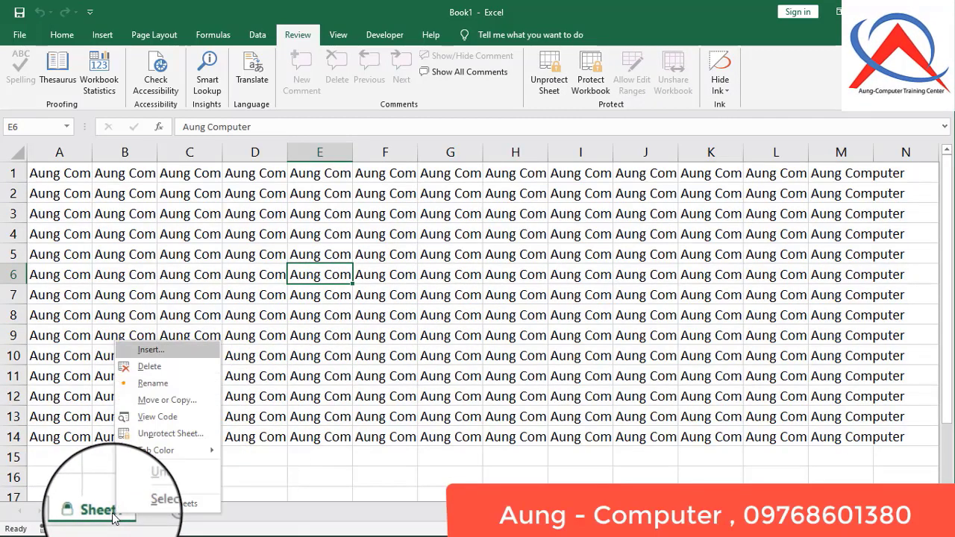
pyautogui.moveTo(194, 450)
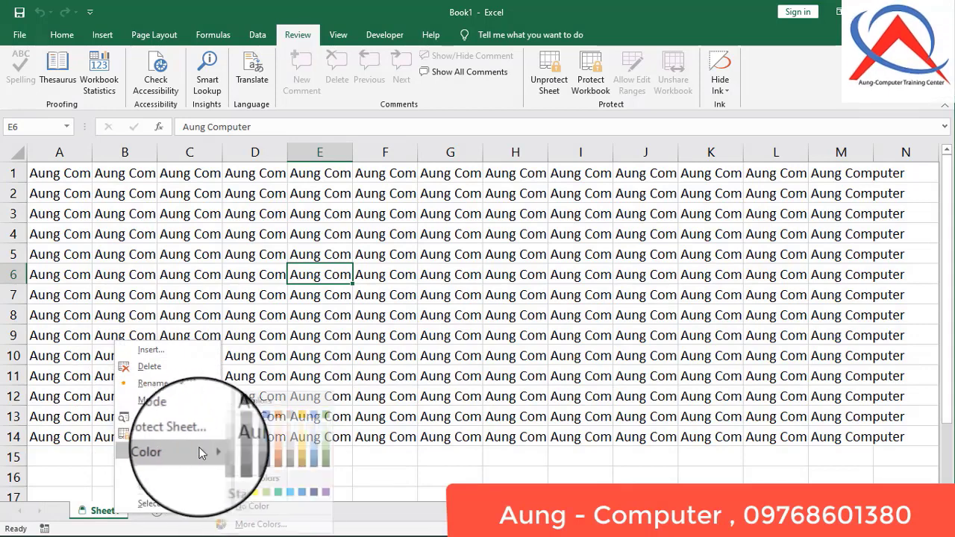
pyautogui.click(226, 498)
pyautogui.click(315, 396)
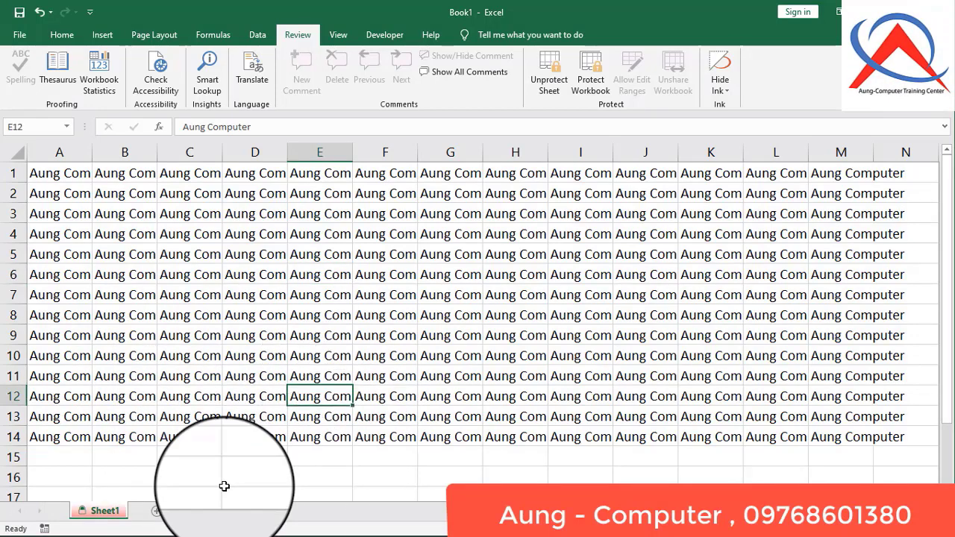
pyautogui.click(239, 494)
pyautogui.click(330, 355)
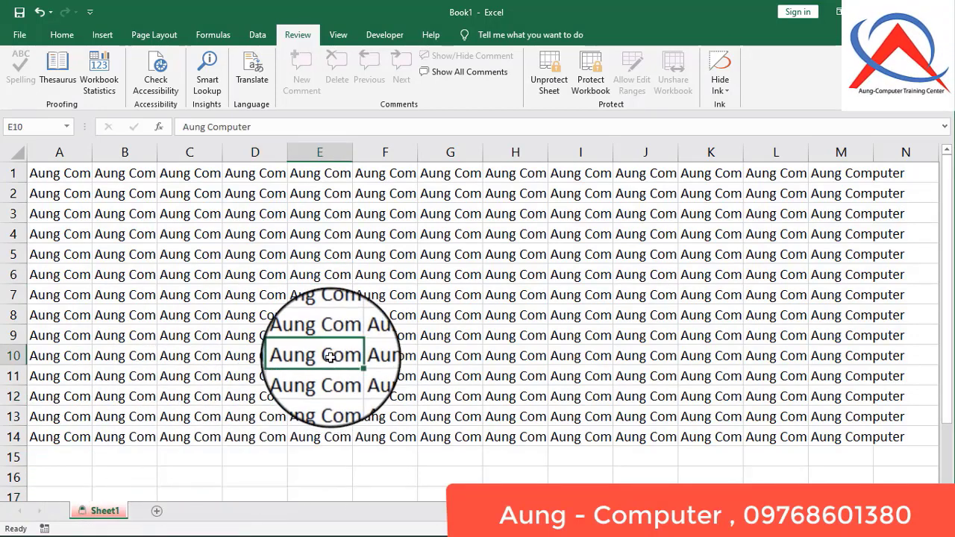
pyautogui.moveTo(319, 234); pyautogui.dragTo(319, 253)
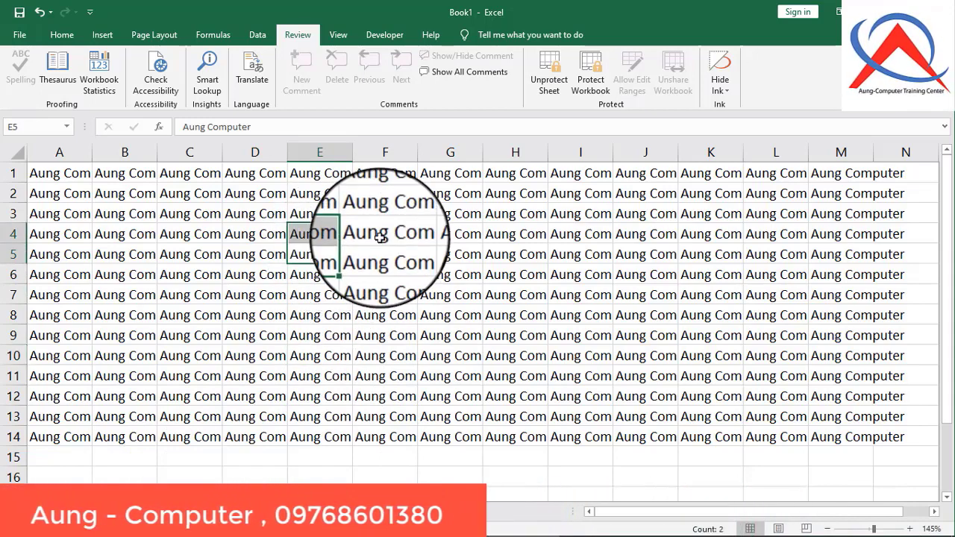
pyautogui.click(392, 235)
pyautogui.doubleClick(391, 235)
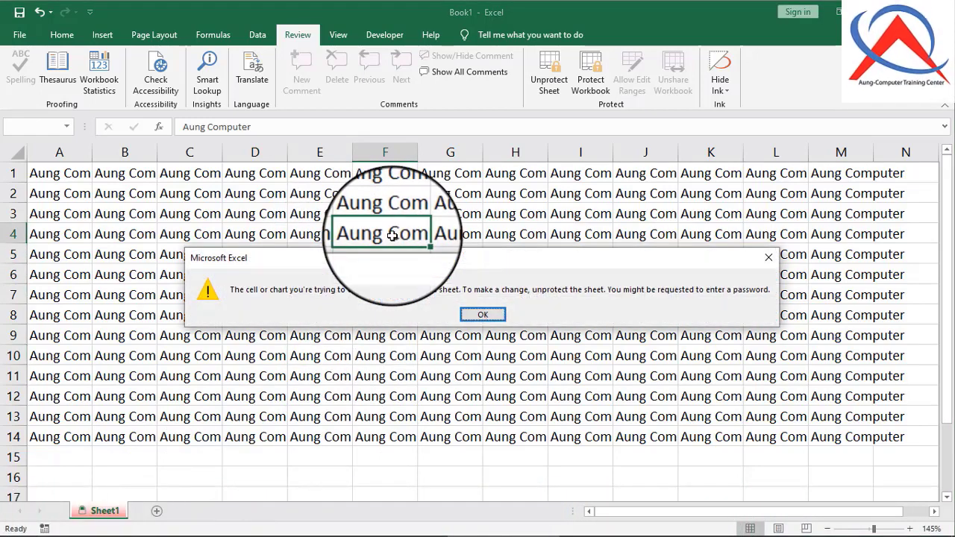
pyautogui.click(482, 314)
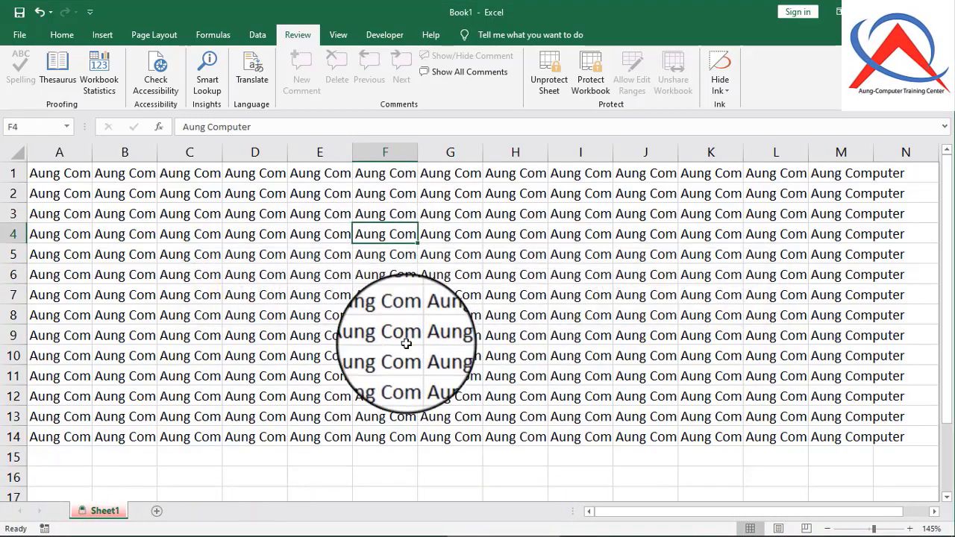
pyautogui.click(319, 315)
pyautogui.keyDown('shift'); pyautogui.click(502, 409); pyautogui.keyUp('shift')
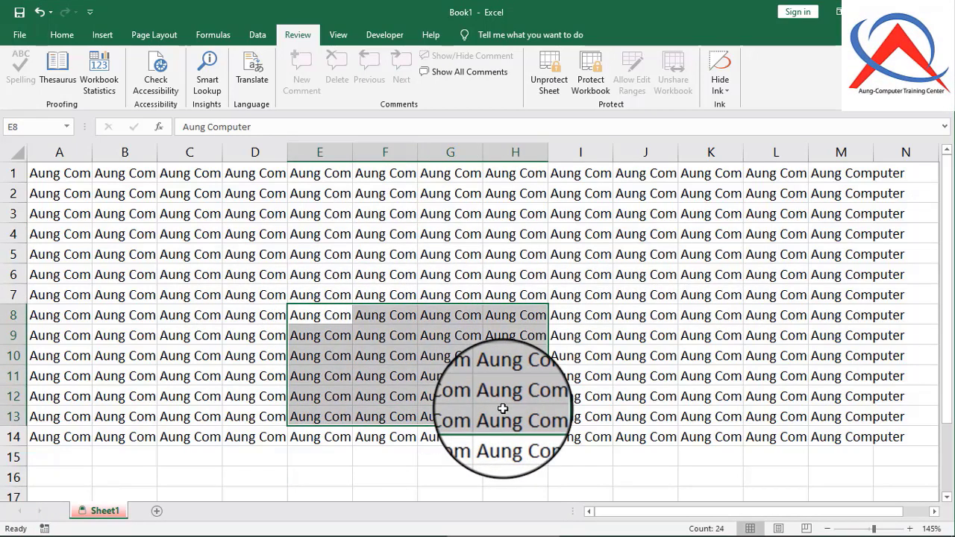
pyautogui.press('Delete')
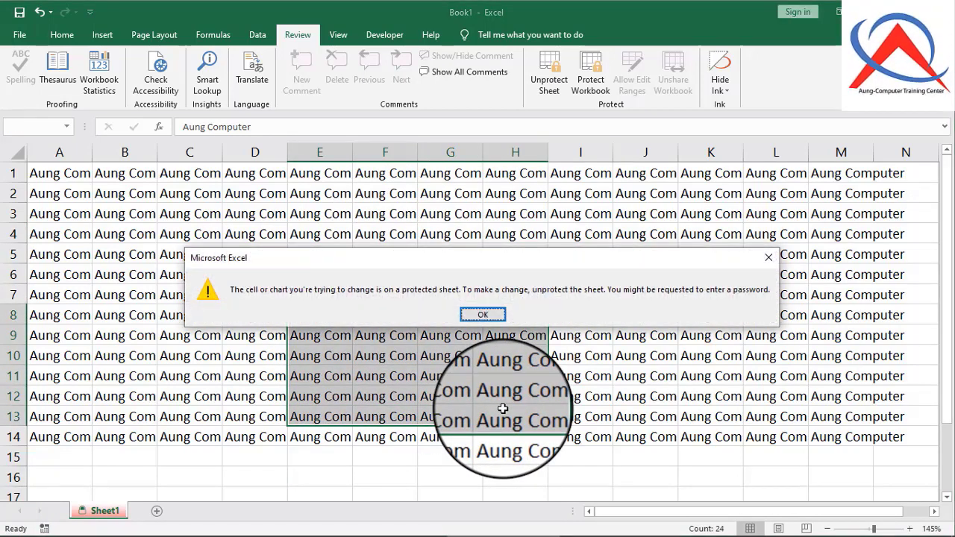
pyautogui.click(483, 314)
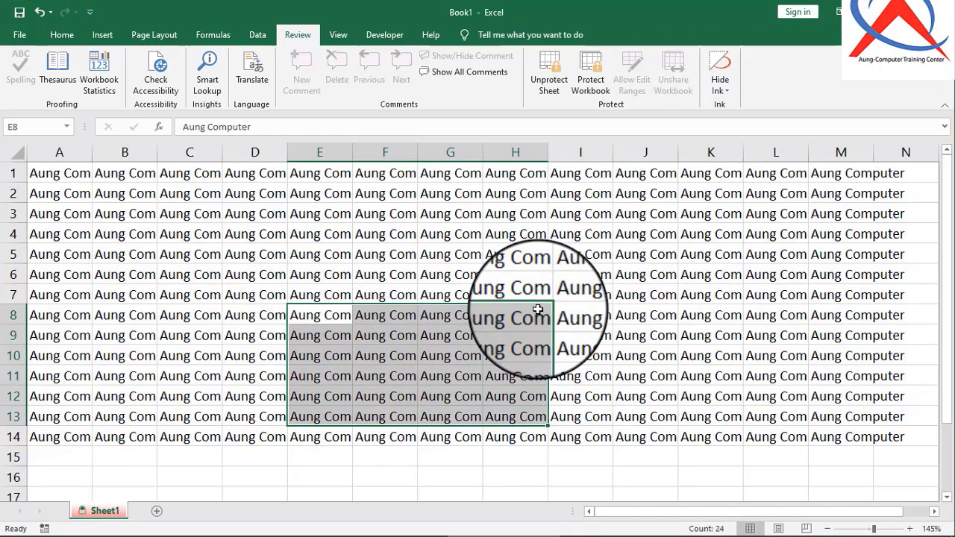
pyautogui.click(395, 295)
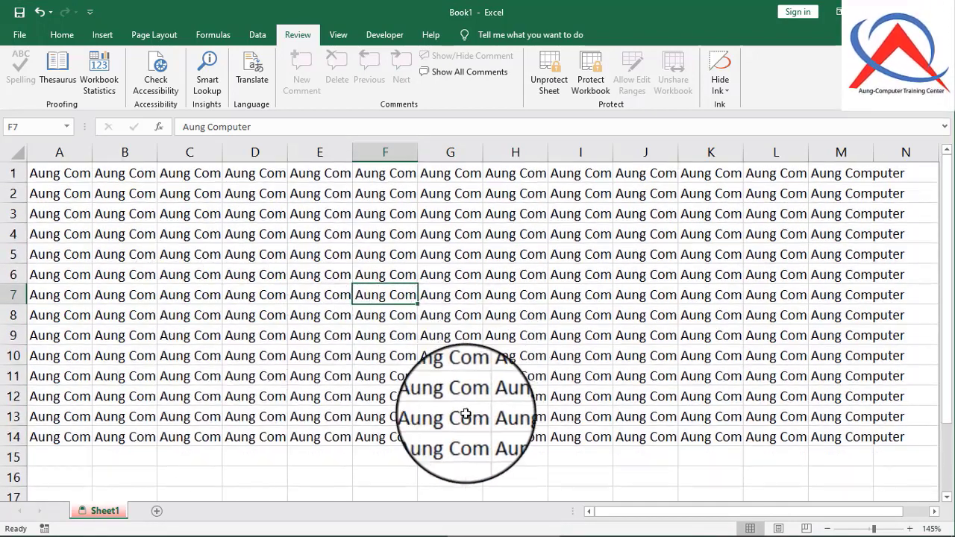
pyautogui.click(445, 455)
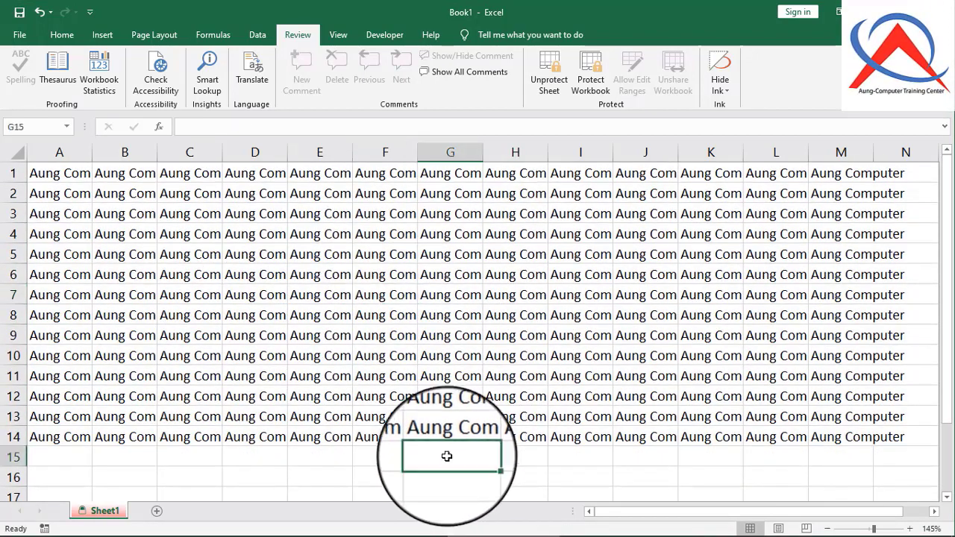
pyautogui.scroll(-5, 561, 402)
pyautogui.scroll(-3, 561, 401)
pyautogui.moveTo(348, 334); pyautogui.dragTo(385, 334)
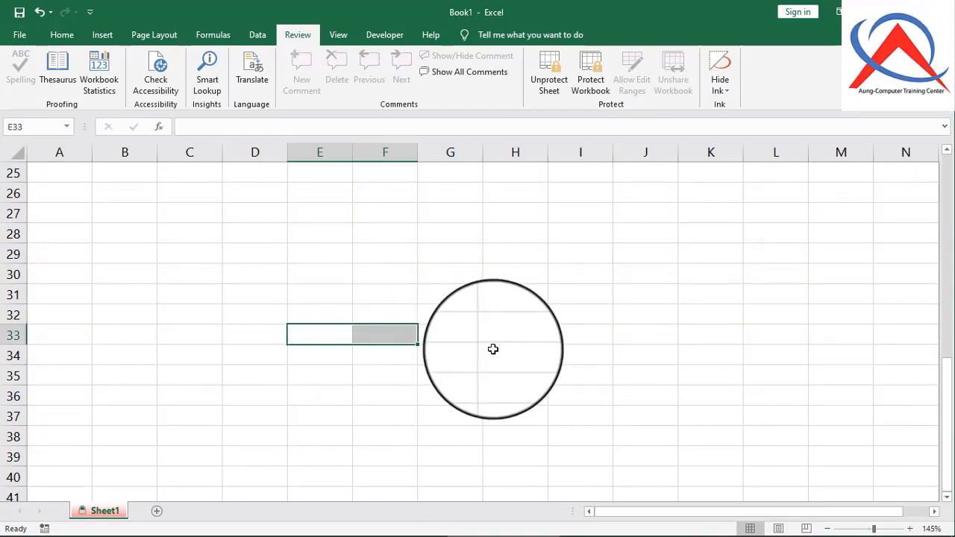
pyautogui.press('Delete')
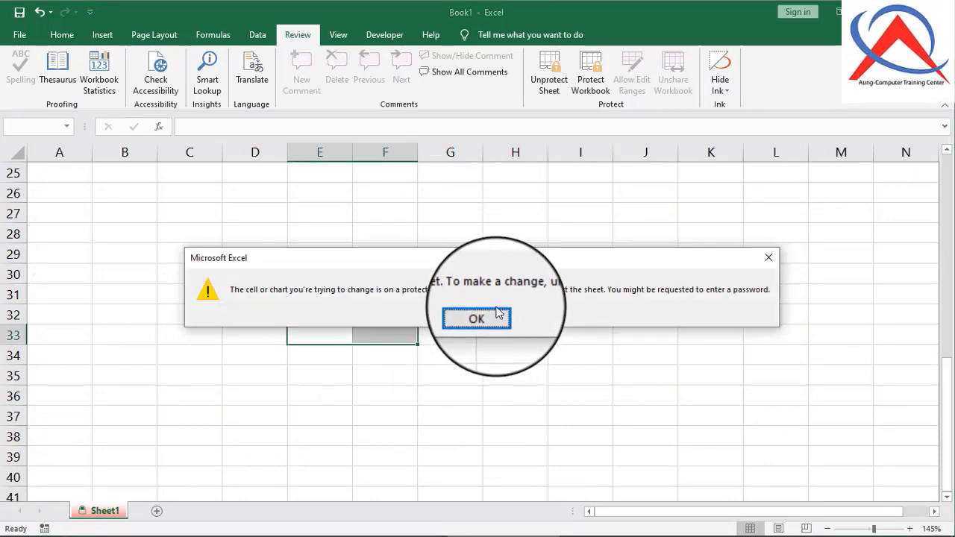
pyautogui.click(485, 315)
pyautogui.click(554, 287)
pyautogui.scroll(8, 536, 293)
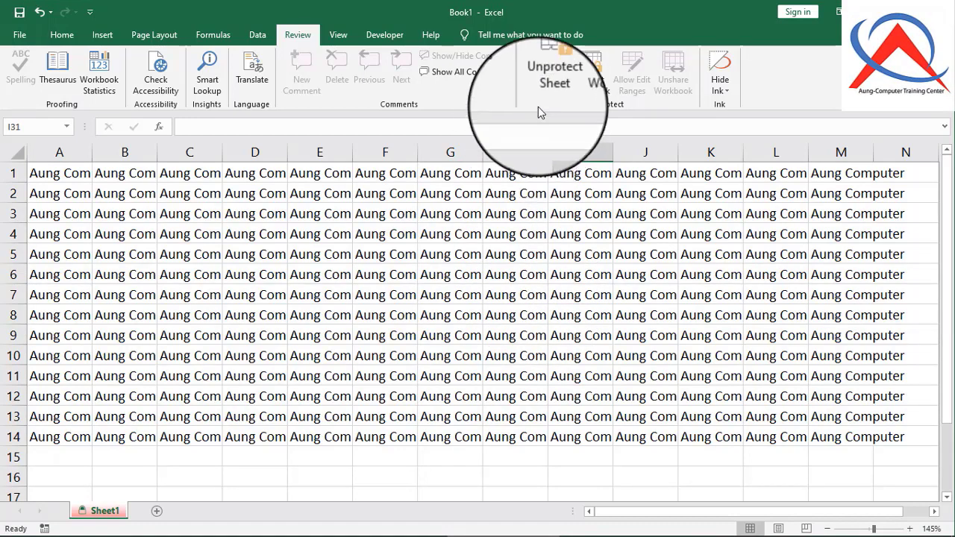
# - Try clearing E6:G9 on the protected sheet and dismiss the warning
pyautogui.rightClick(110, 514)
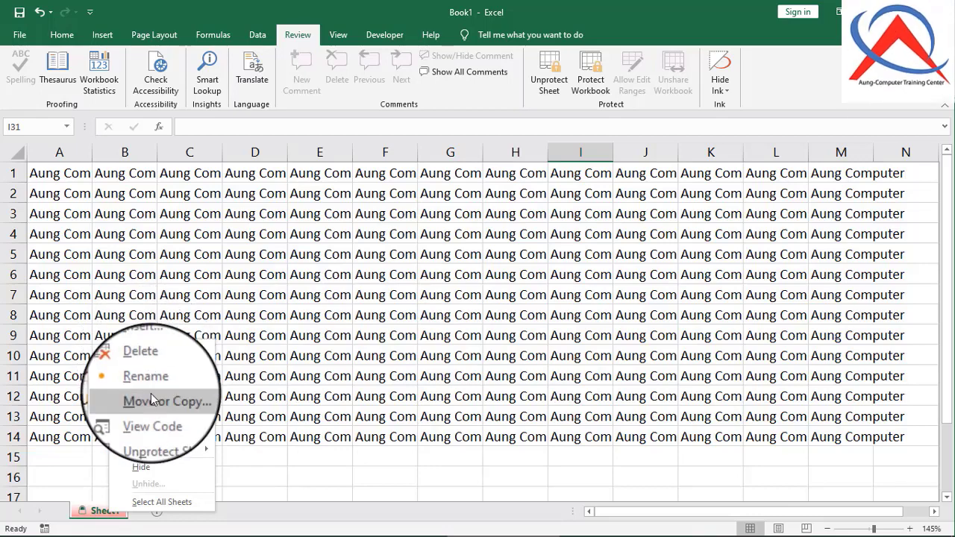
pyautogui.click(548, 373)
pyautogui.click(266, 273)
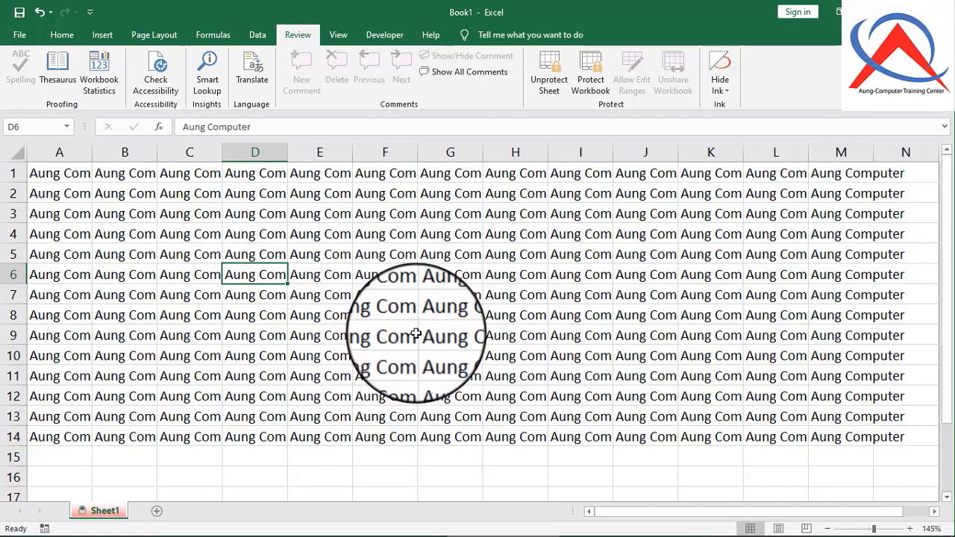
pyautogui.moveTo(333, 269); pyautogui.dragTo(435, 338)
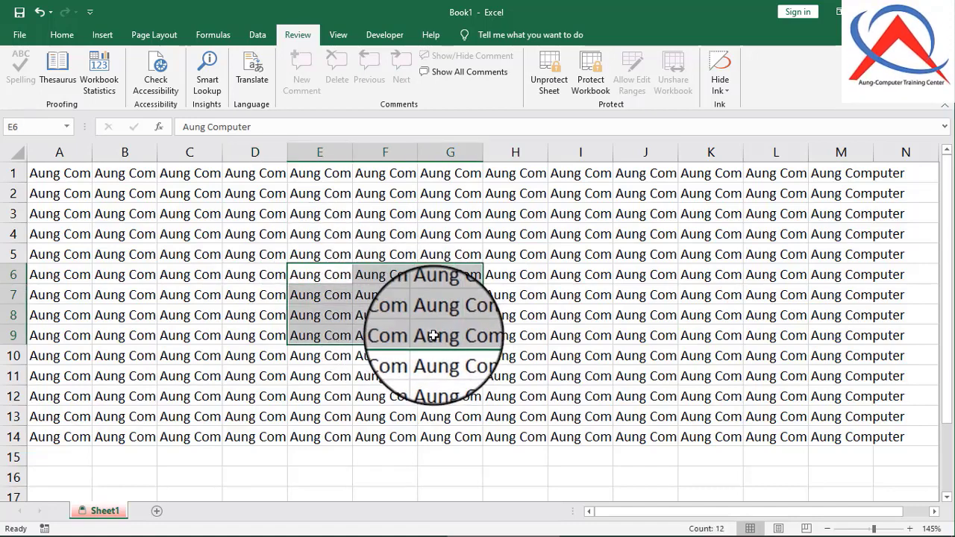
pyautogui.press('Delete')
pyautogui.click(489, 311)
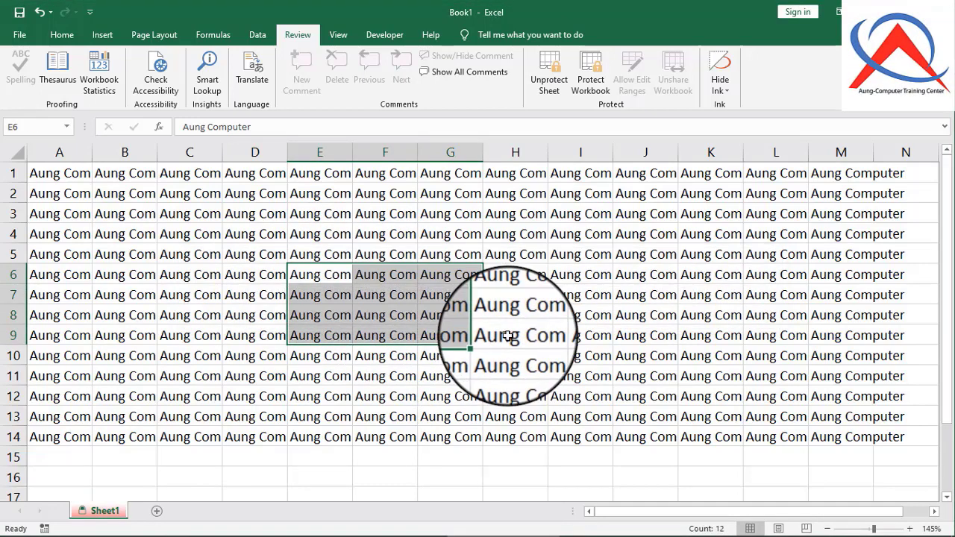
pyautogui.click(488, 336)
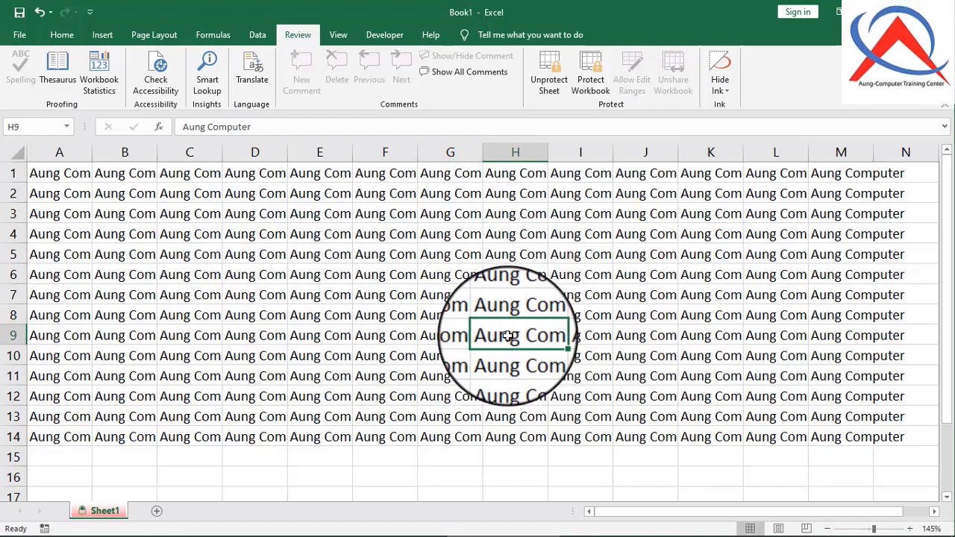
# - Unprotect Sheet1 by entering its sheet password
pyautogui.click(549, 75)
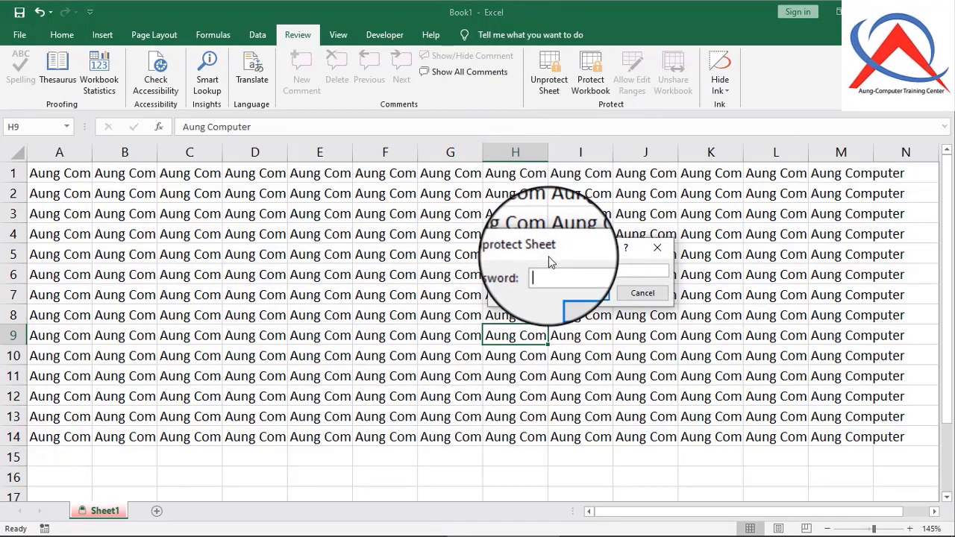
pyautogui.press('Return')
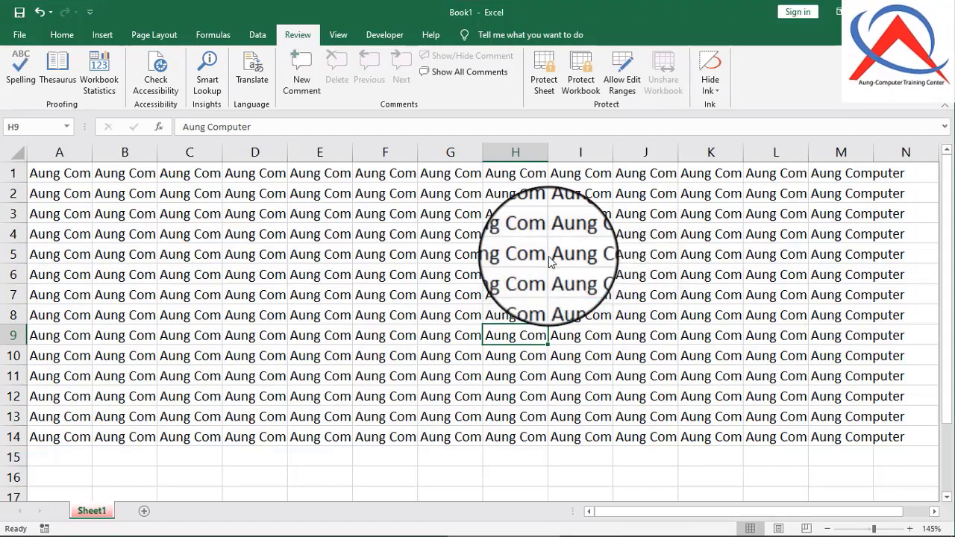
pyautogui.click(273, 234)
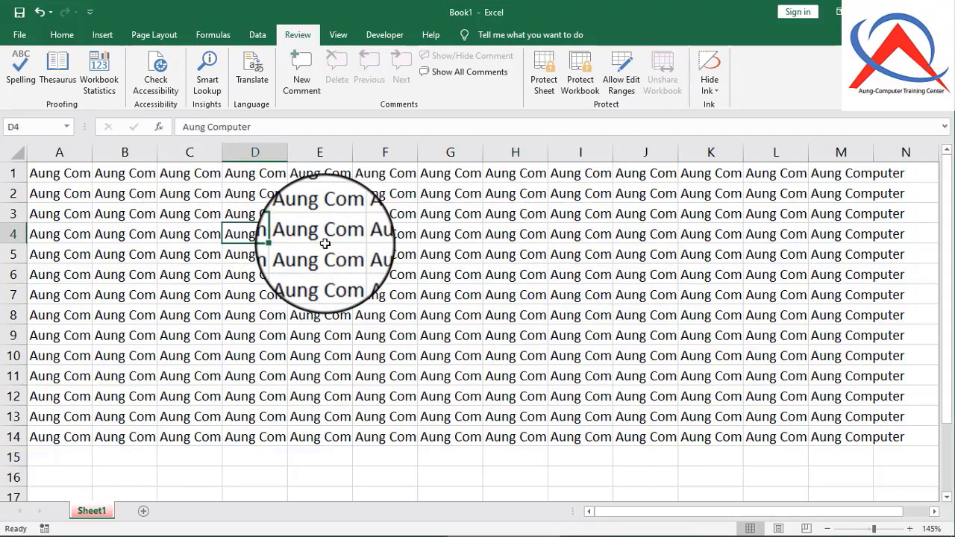
# - Enter 'jdlskjfkldsj' in D4 and clear cells D6:F9
pyautogui.write('jdlskjfkldsjklfjsdkl')
pyautogui.press('Return')
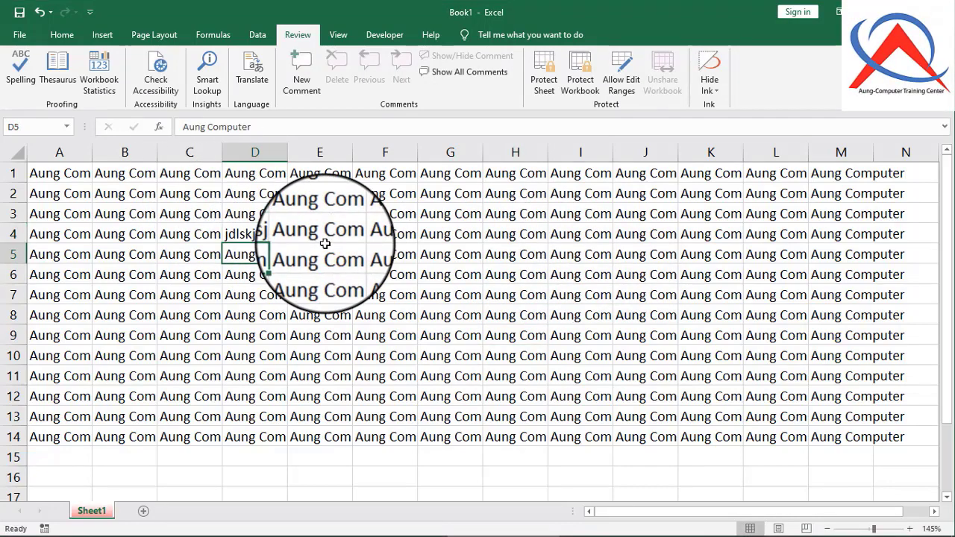
pyautogui.moveTo(268, 274); pyautogui.dragTo(387, 338)
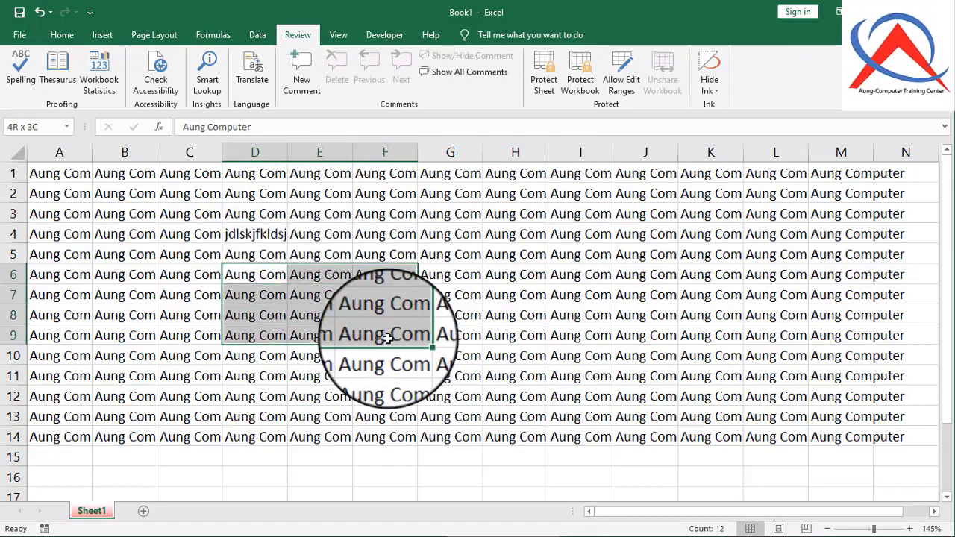
pyautogui.click(514, 364)
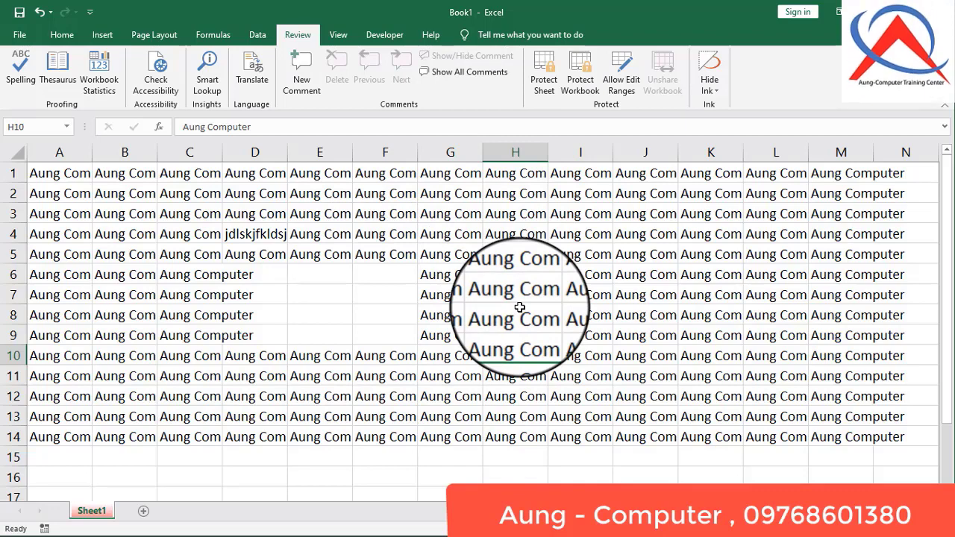
# - Protect the workbook structure with a password via Protect Workbook
pyautogui.click(578, 76)
pyautogui.moveTo(571, 220); pyautogui.dragTo(553, 216)
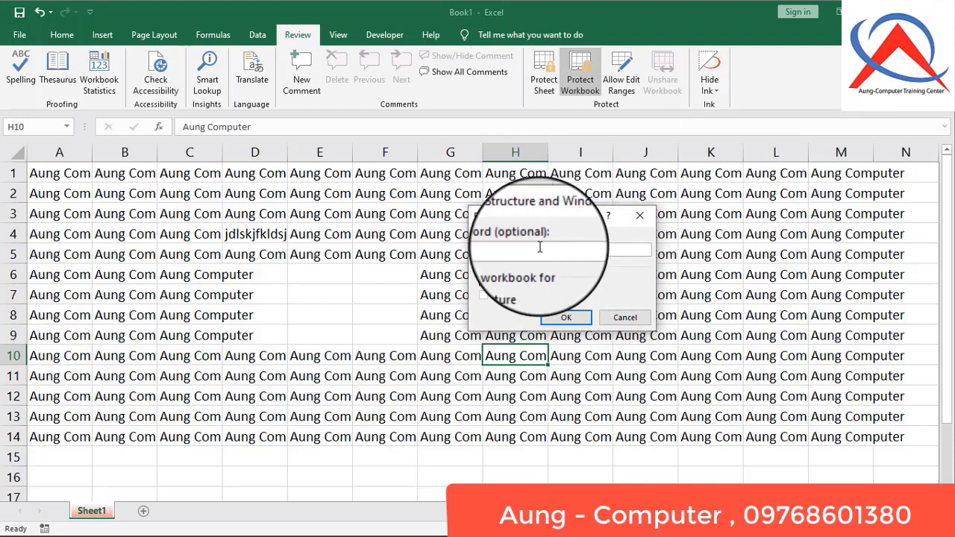
pyautogui.click(571, 316)
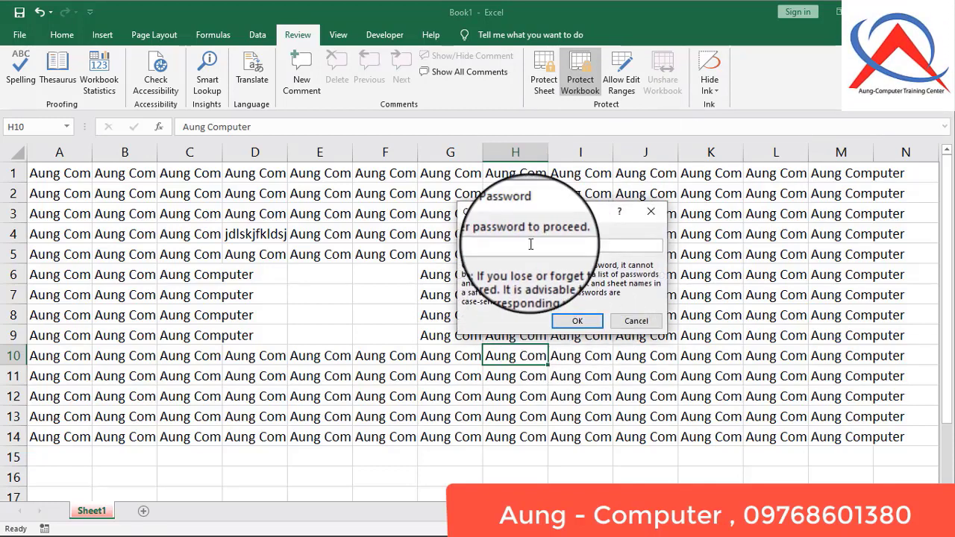
# - Confirm the structure password, then clear cells F2:H4 and H8:J11
pyautogui.press('Return')
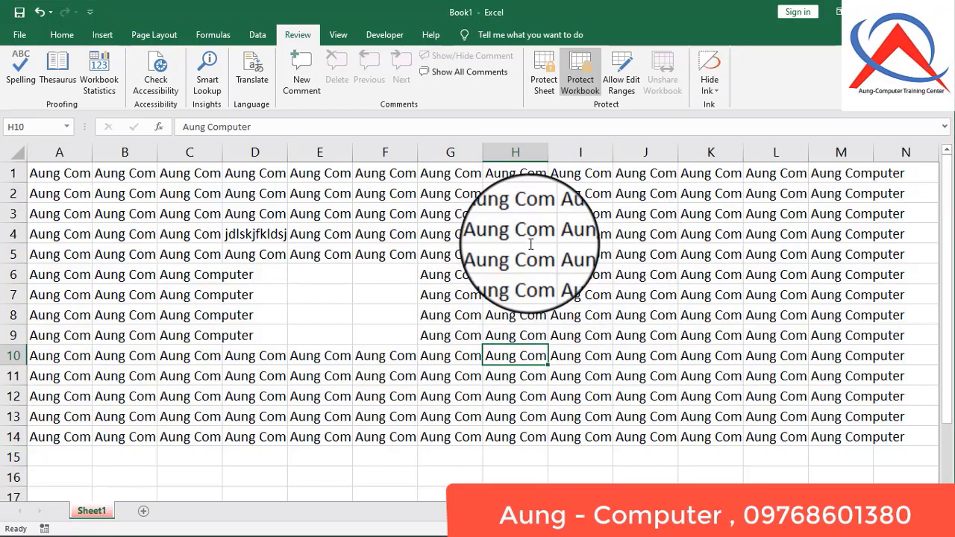
pyautogui.click(465, 246)
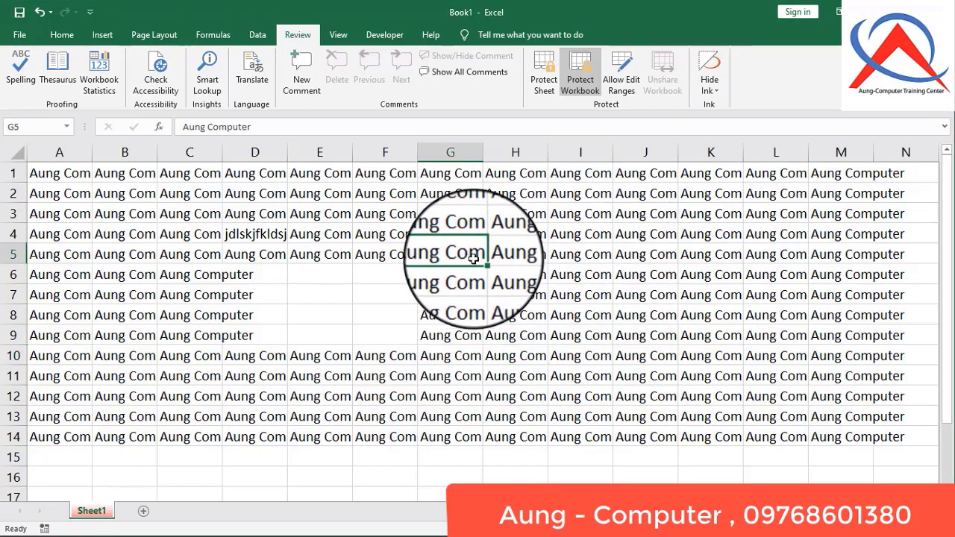
pyautogui.moveTo(405, 193); pyautogui.dragTo(494, 228)
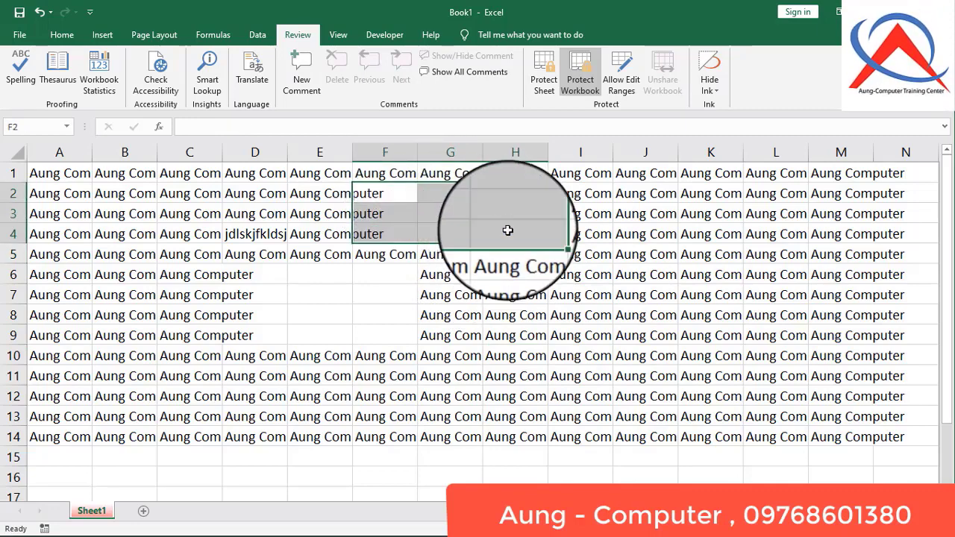
pyautogui.moveTo(522, 316); pyautogui.dragTo(639, 367)
pyautogui.press('Delete')
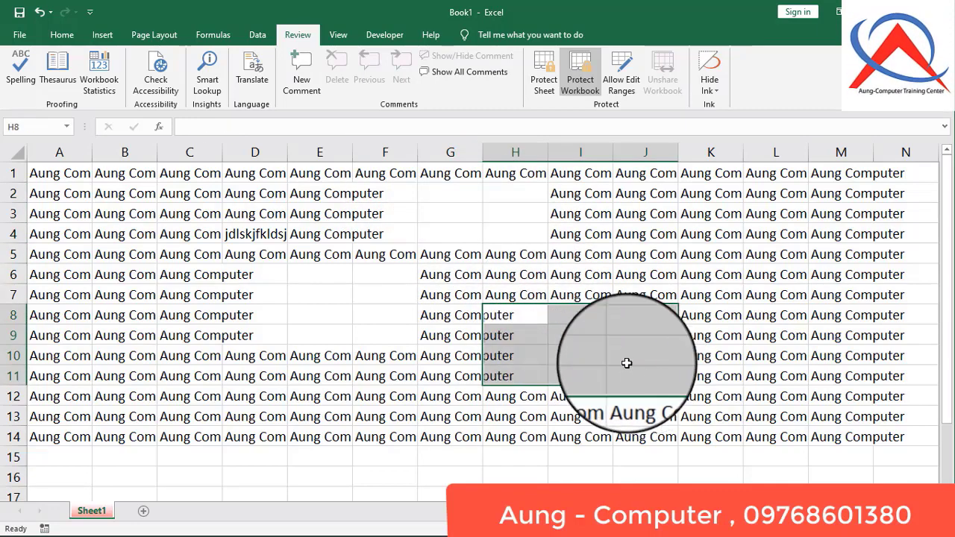
pyautogui.moveTo(120, 233); pyautogui.dragTo(198, 274)
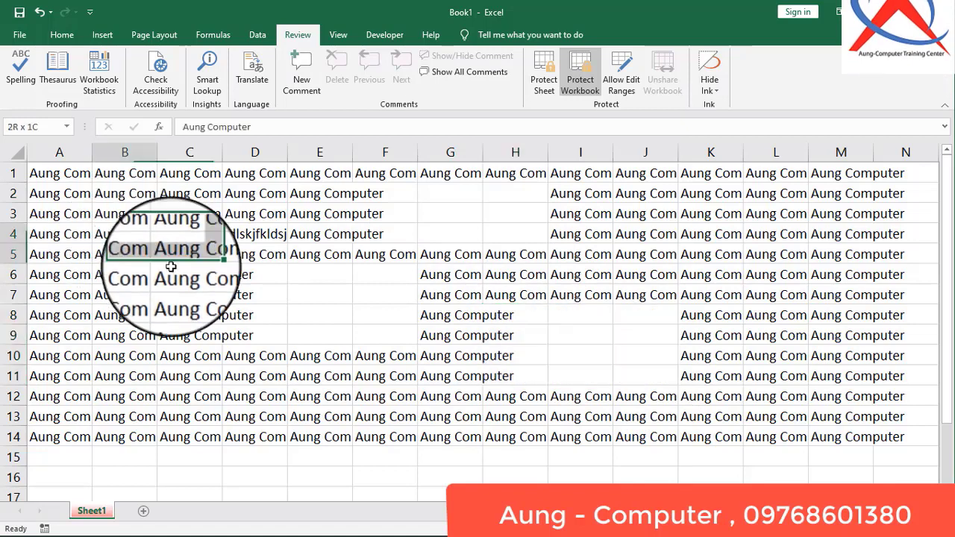
# - Give cells B4:C6 a yellow fill from the Home tab's Fill Color
pyautogui.click(62, 35)
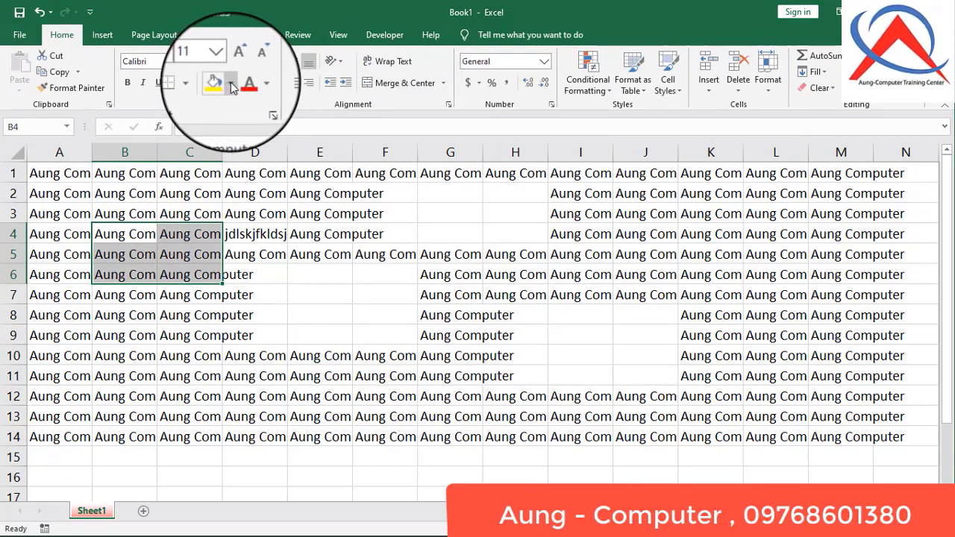
pyautogui.click(223, 83)
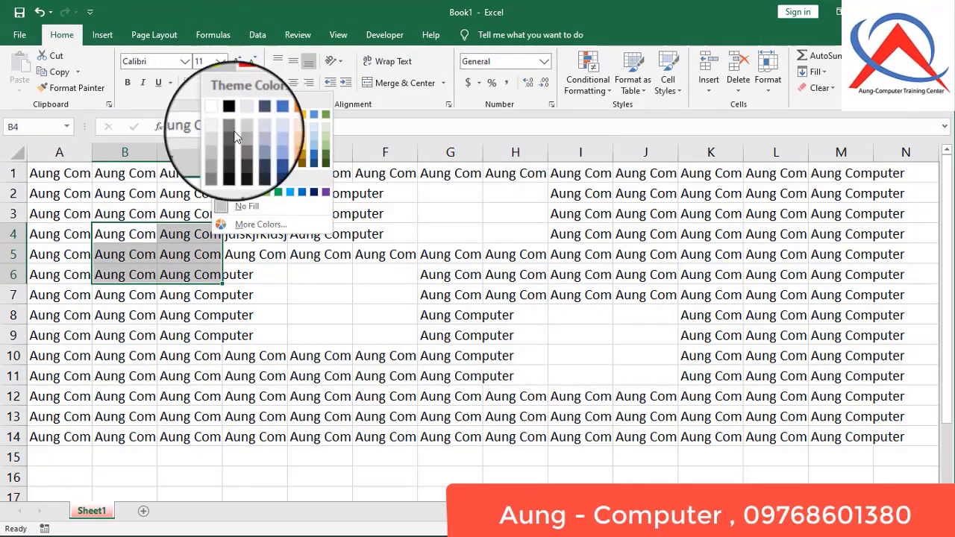
pyautogui.click(250, 193)
pyautogui.click(330, 213)
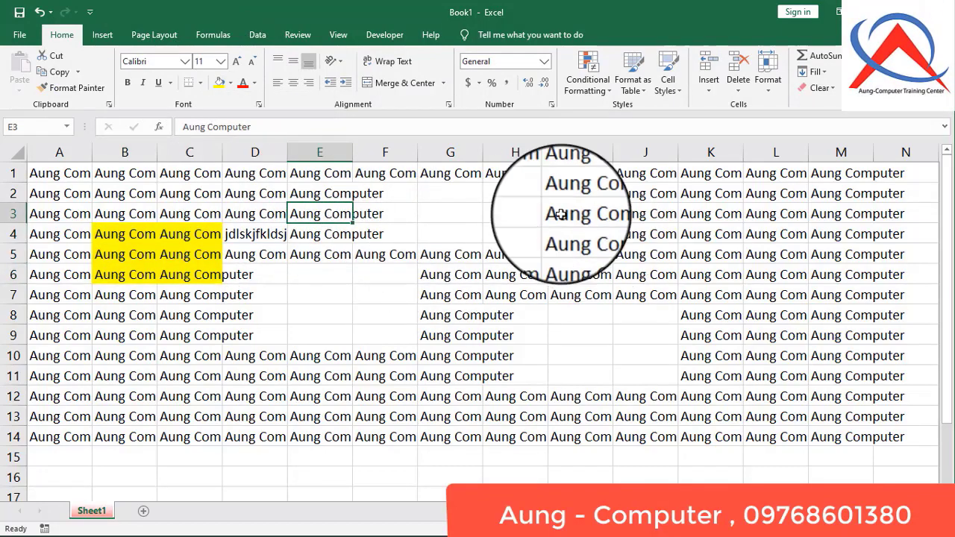
pyautogui.click(298, 34)
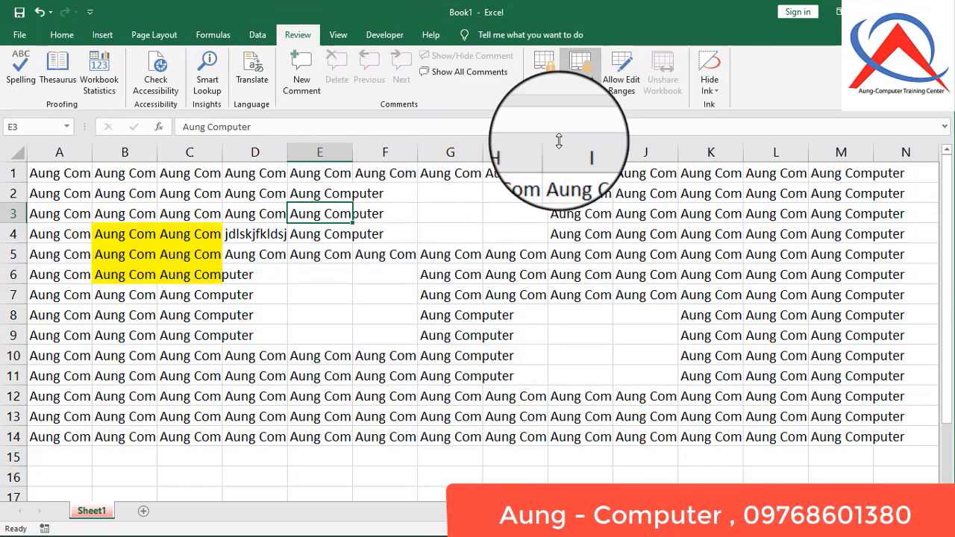
# - Show Sheet1's tab menu with Insert, Delete, Rename and Move greyed out under structure protection
pyautogui.rightClick(110, 513)
pyautogui.press('Escape')
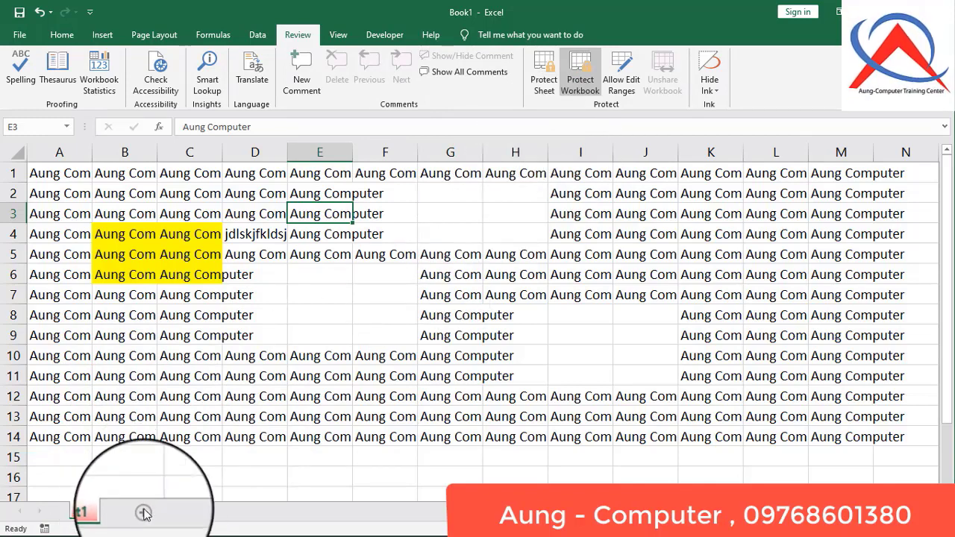
pyautogui.rightClick(95, 518)
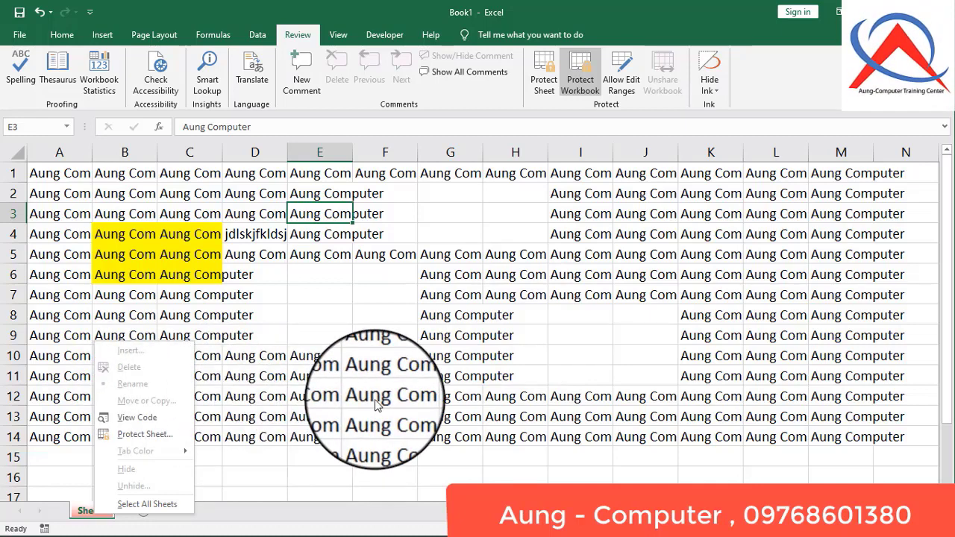
# - Close Sheet1's tab menu and select cells H10, F5:H8, I4 and D11:F12
pyautogui.press('Escape')
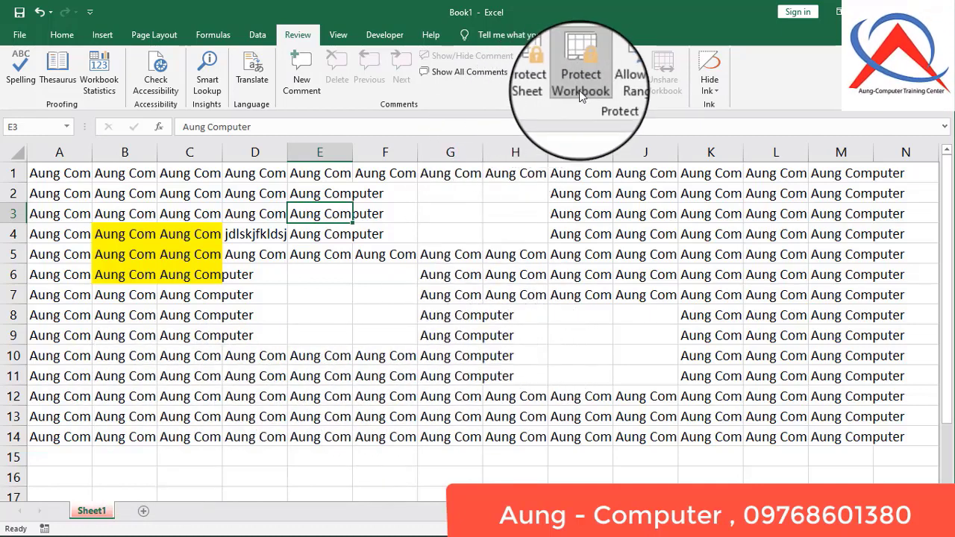
pyautogui.click(536, 351)
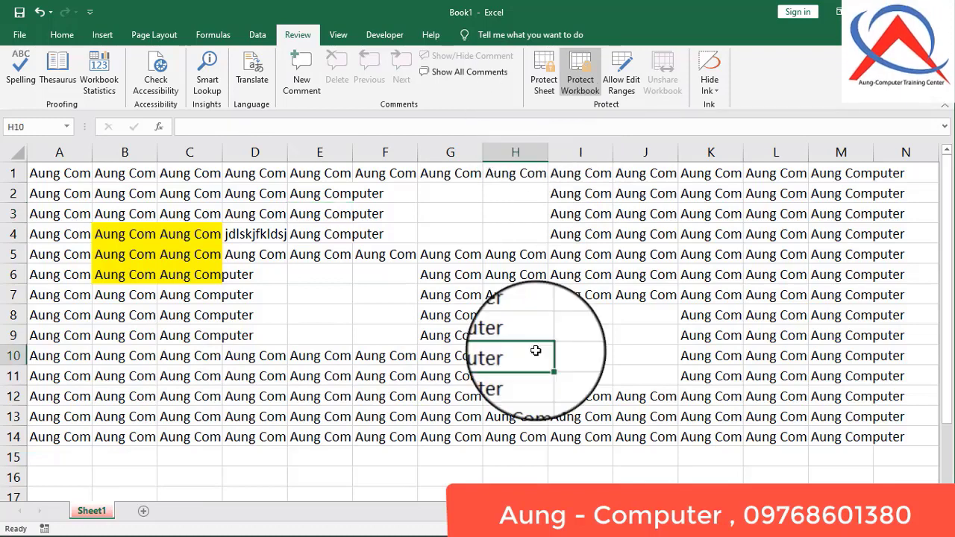
pyautogui.moveTo(385, 257); pyautogui.dragTo(518, 314)
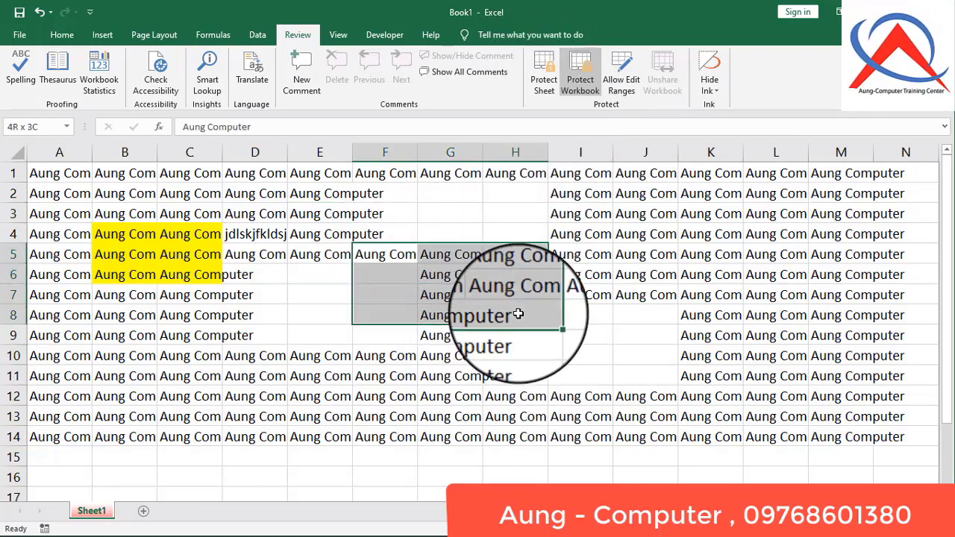
pyautogui.click(580, 234)
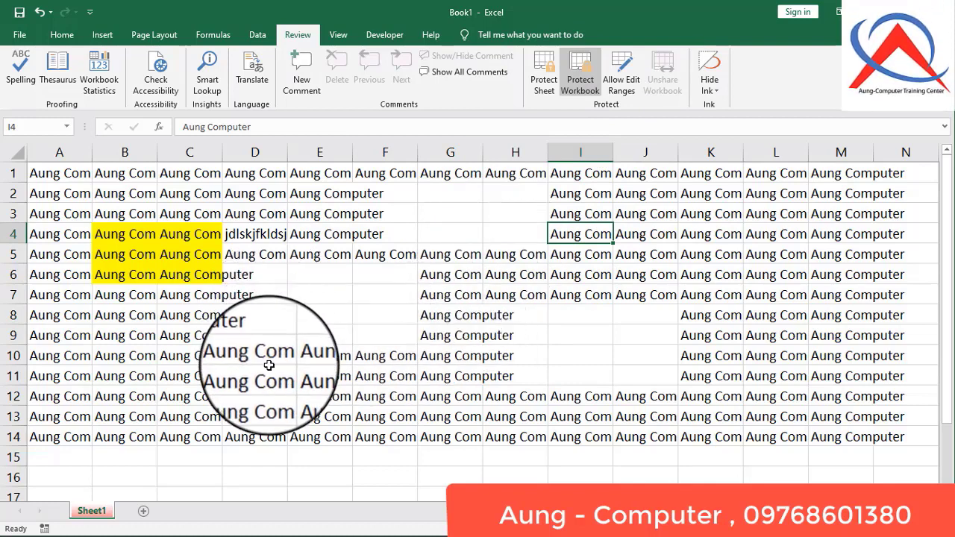
pyautogui.moveTo(266, 372); pyautogui.dragTo(365, 399)
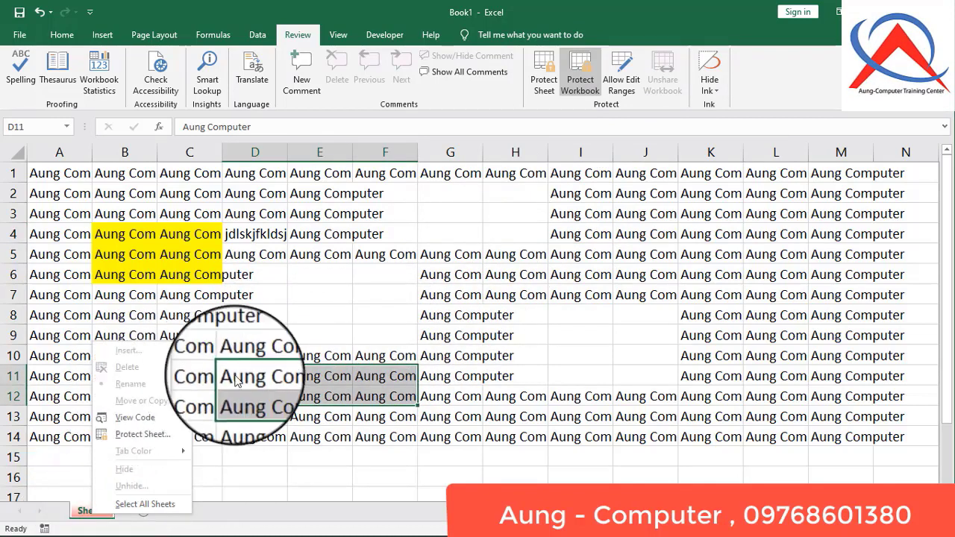
# - Reopen and close Sheet1's tab menu, confirming its sheet options remain locked
pyautogui.press('Escape')
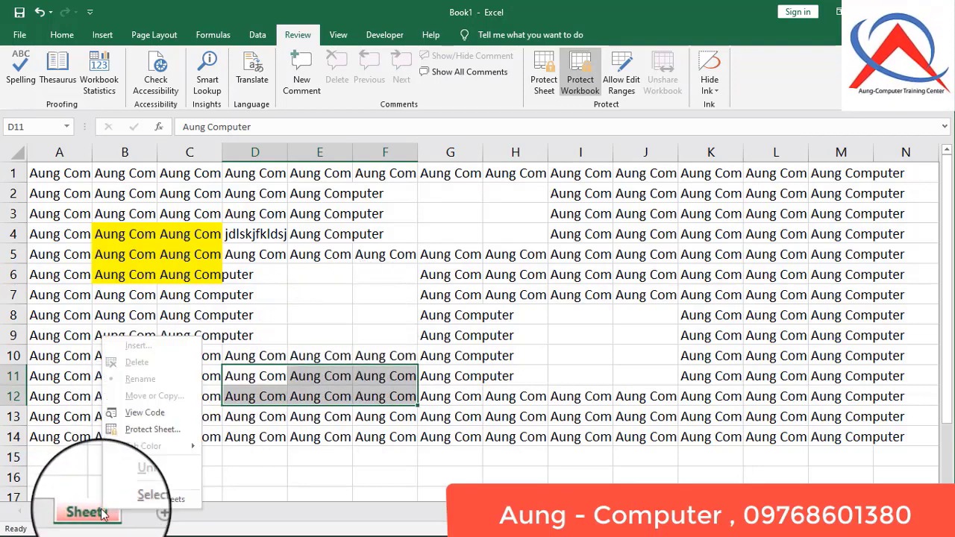
pyautogui.click(515, 355)
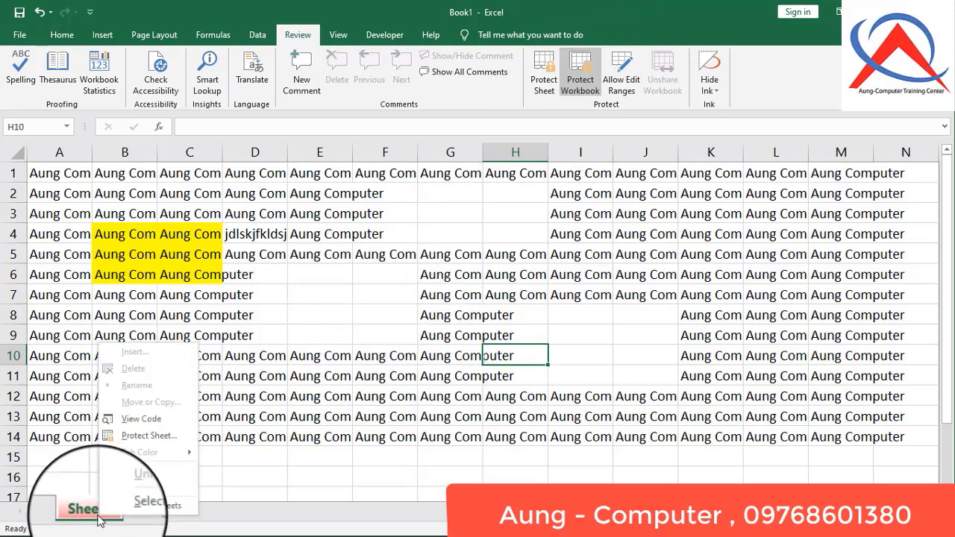
pyautogui.press('Escape')
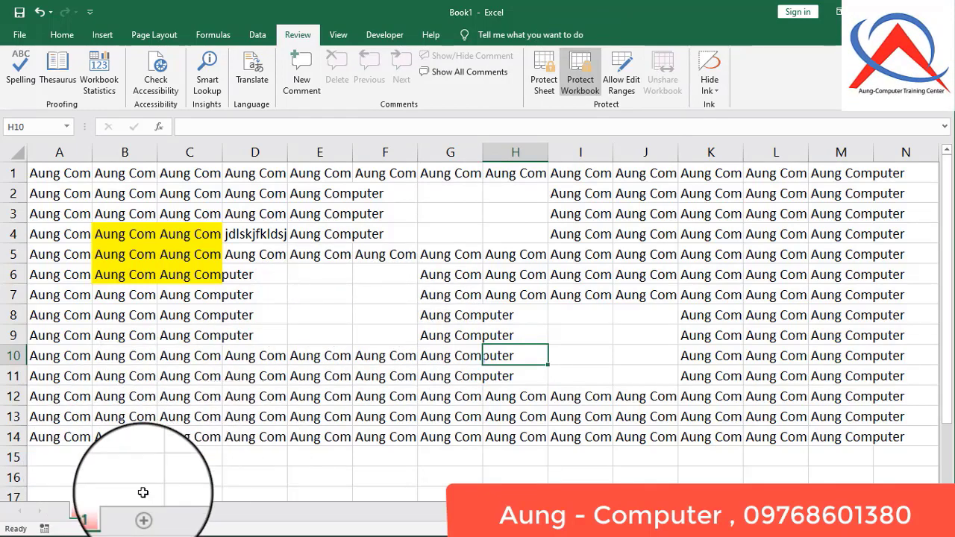
pyautogui.rightClick(103, 511)
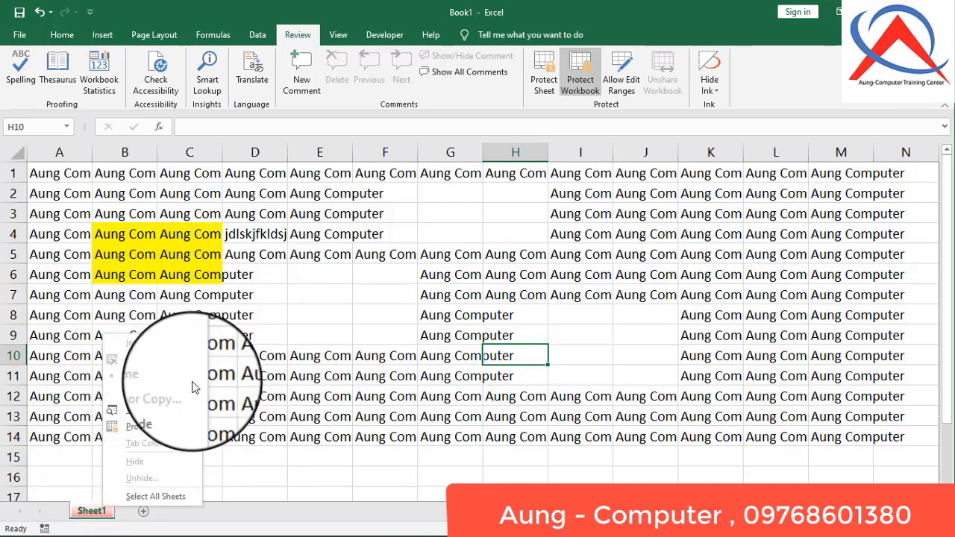
pyautogui.press('Escape')
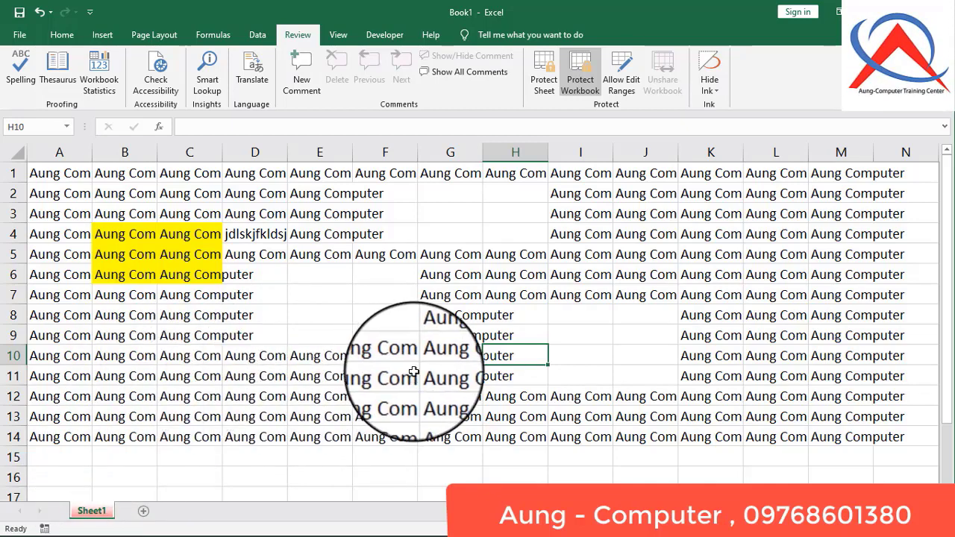
pyautogui.click(578, 82)
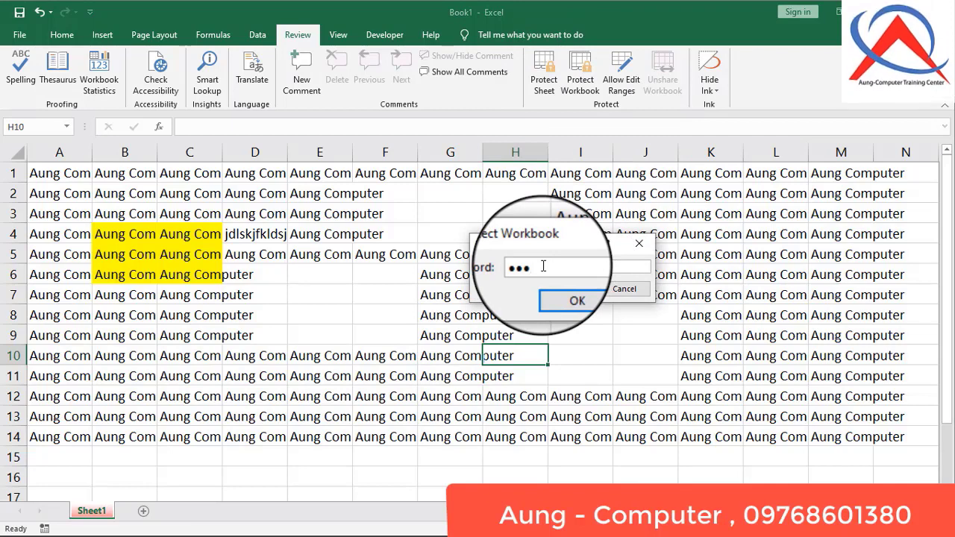
pyautogui.press('Return')
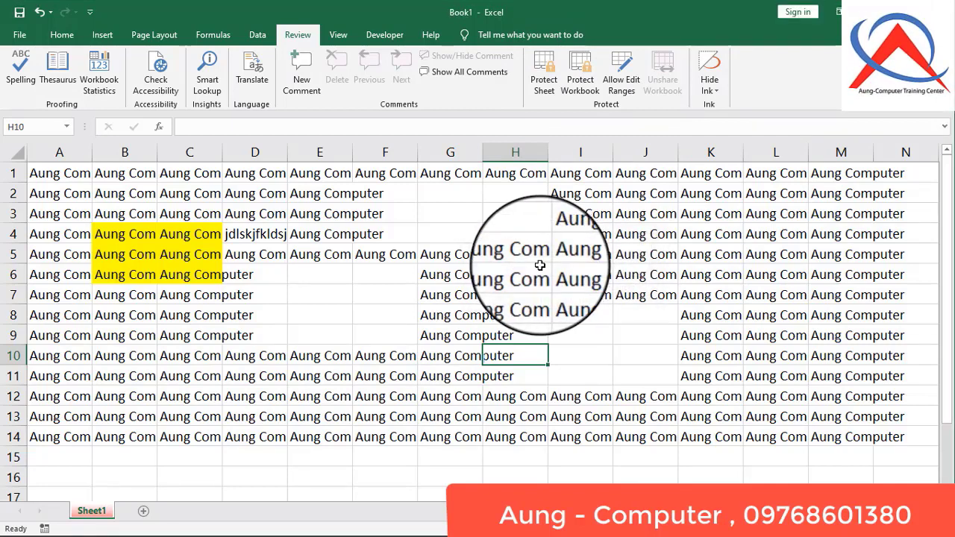
pyautogui.click(379, 314)
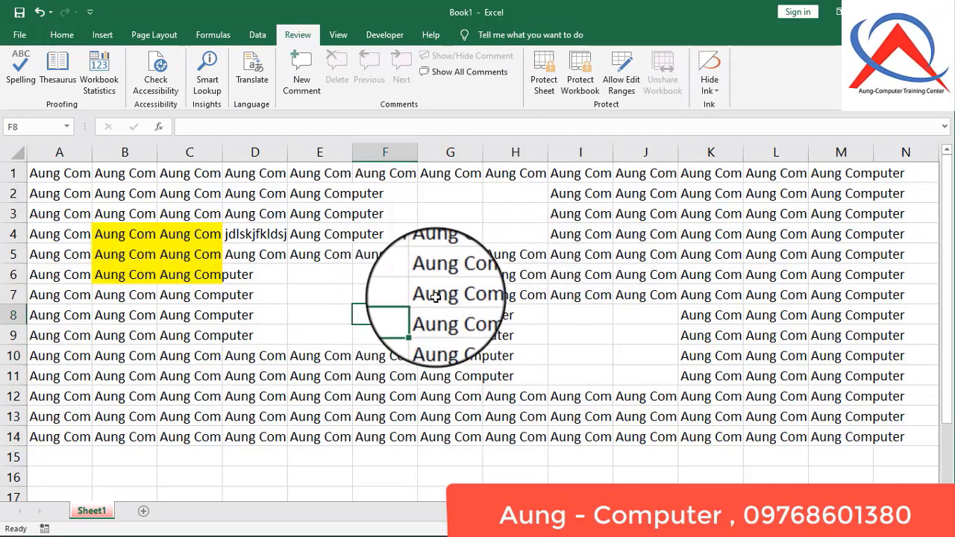
pyautogui.rightClick(90, 511)
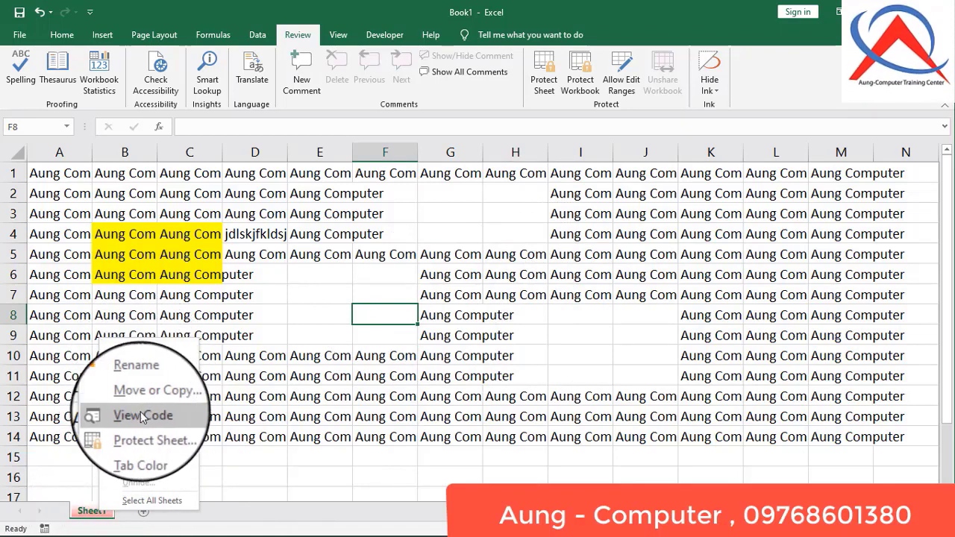
pyautogui.moveTo(196, 448)
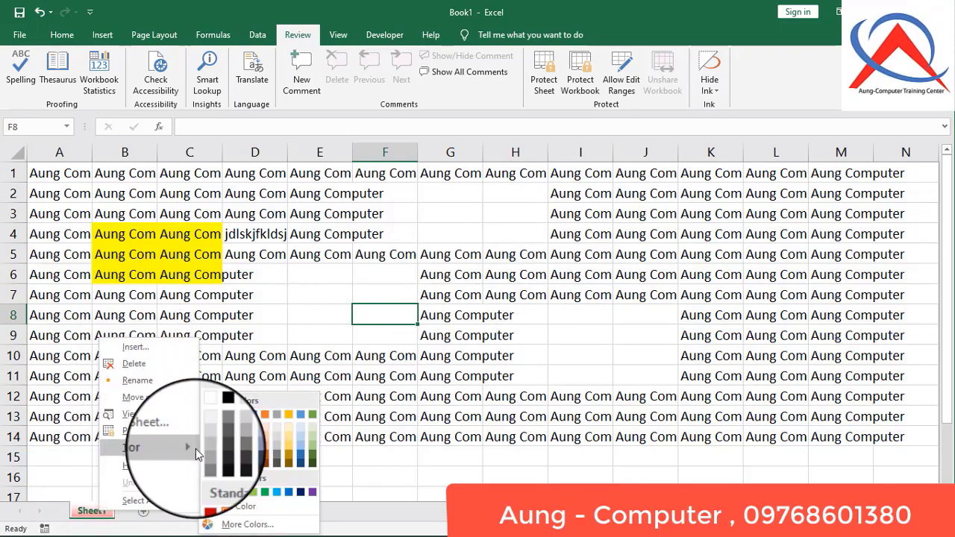
pyautogui.click(334, 375)
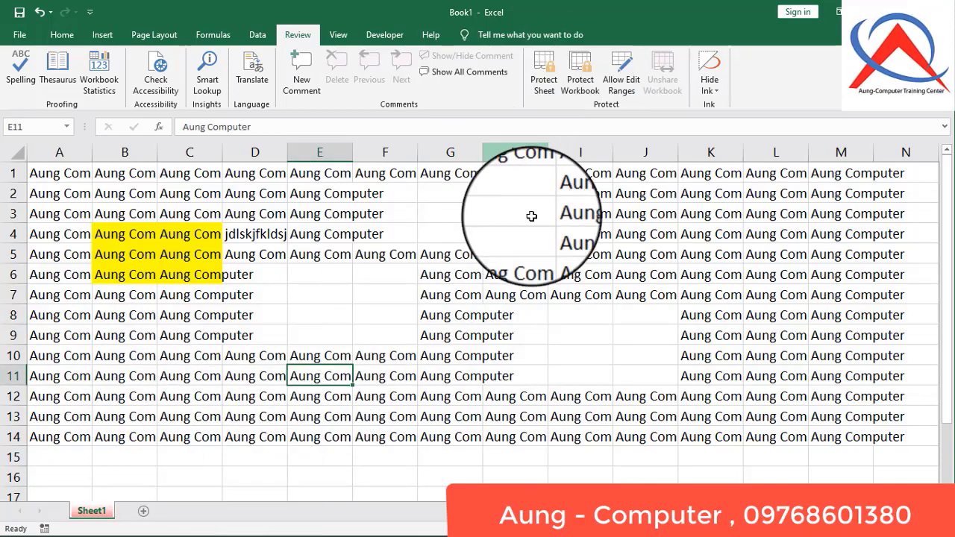
pyautogui.click(514, 294)
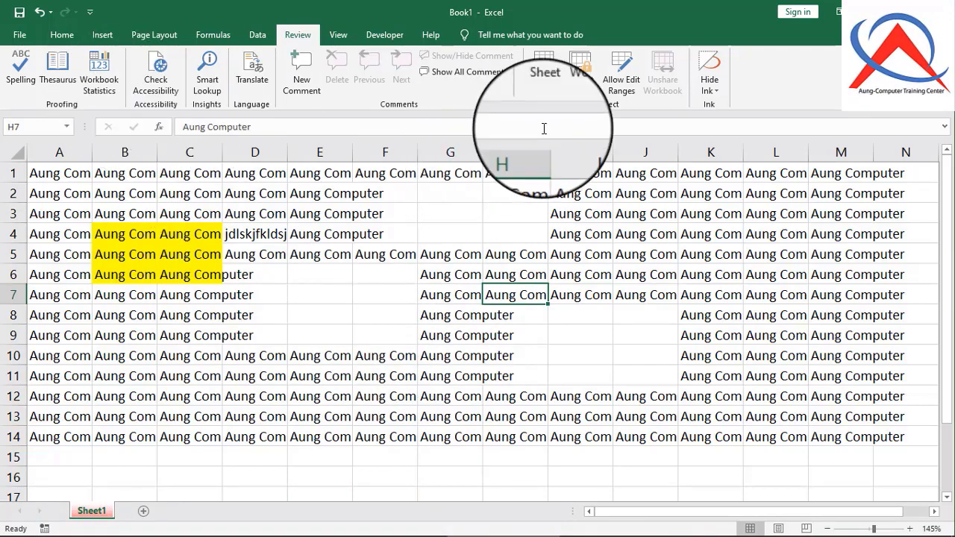
# - Save As to the Desktop, replacing the file name Book1 with 'U aung'
pyautogui.click(20, 34)
pyautogui.click(39, 196)
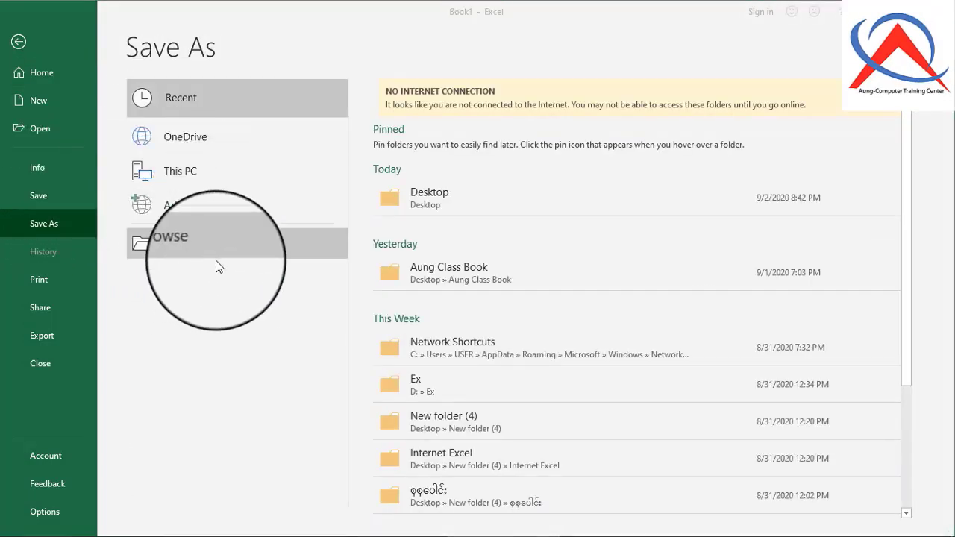
pyautogui.click(215, 260)
pyautogui.moveTo(109, 156); pyautogui.dragTo(108, 144)
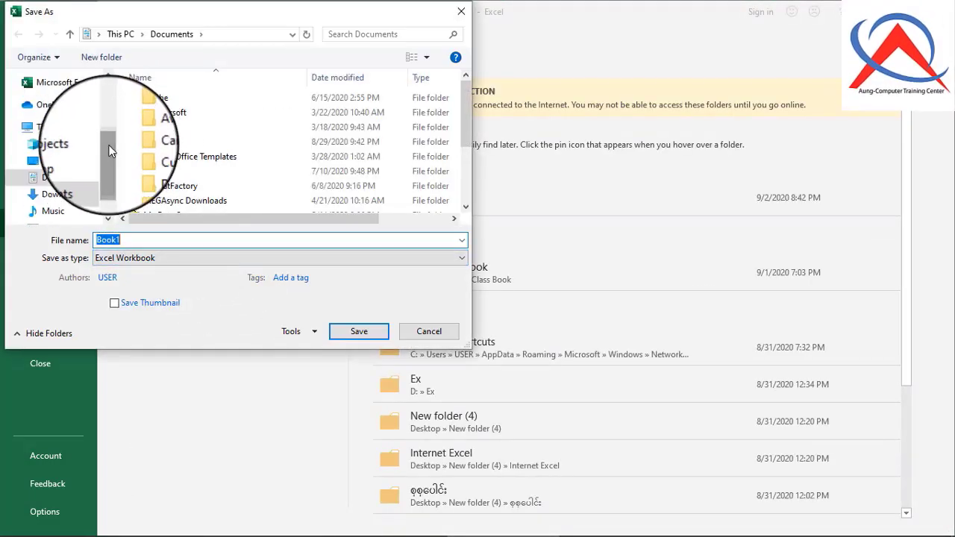
pyautogui.click(74, 162)
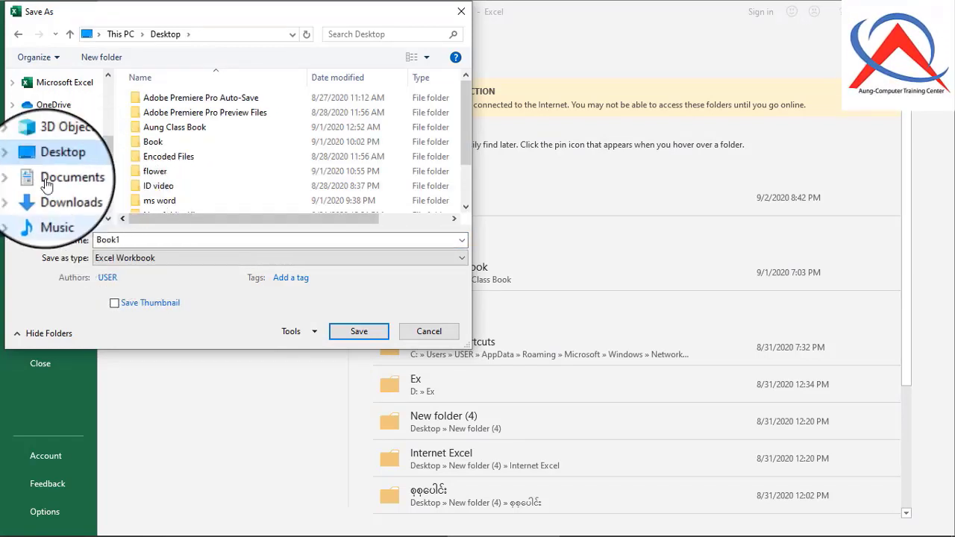
pyautogui.doubleClick(171, 241)
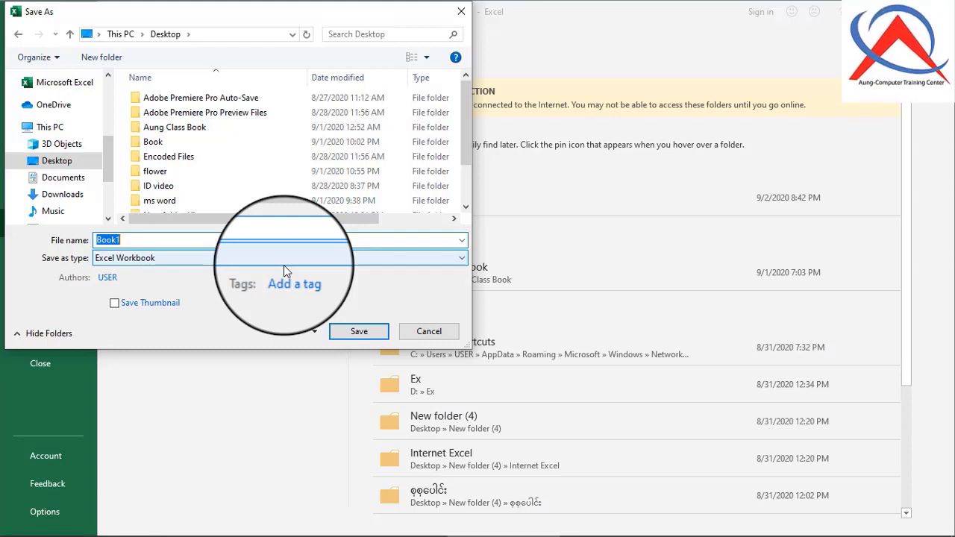
pyautogui.write('U')
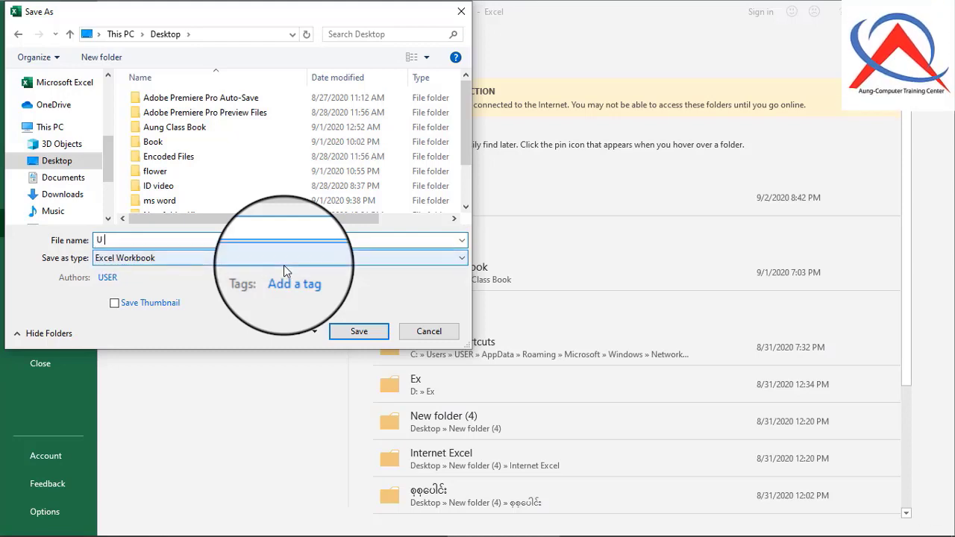
pyautogui.write(' aung')
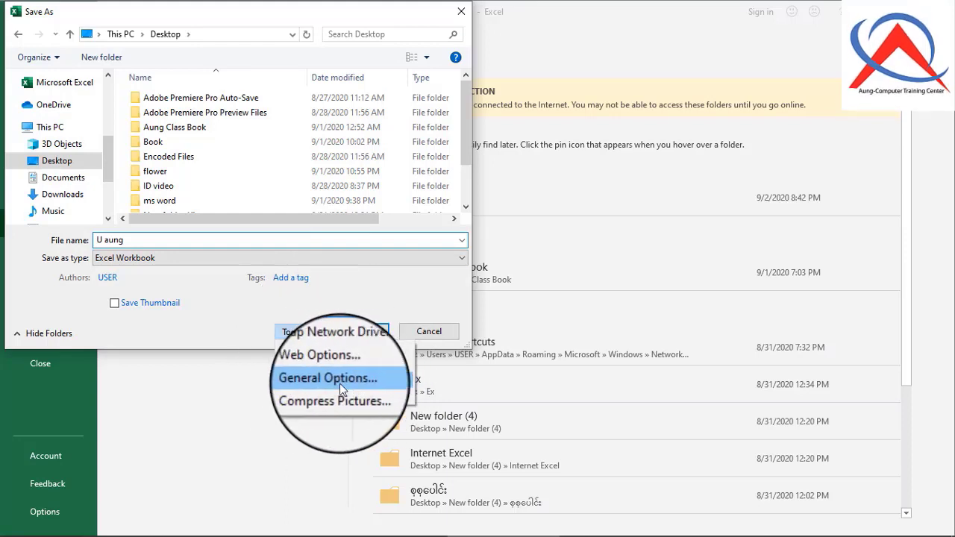
# - Set a password to open in General Options and confirm it a second time
pyautogui.click(348, 384)
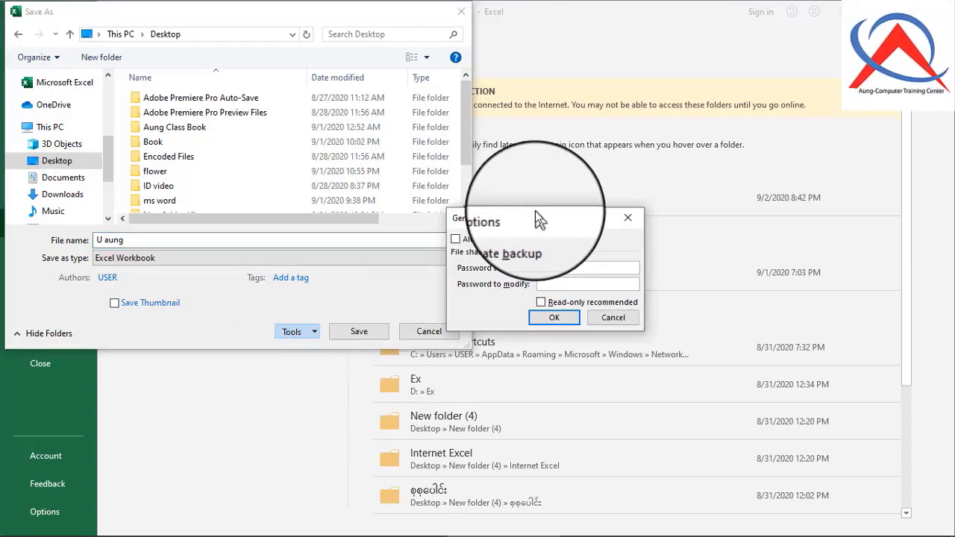
pyautogui.click(540, 267)
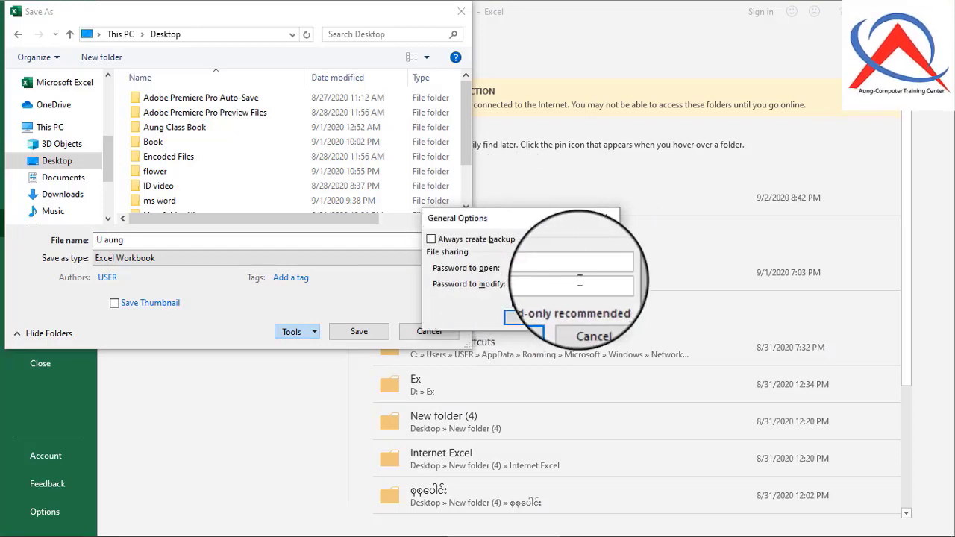
pyautogui.click(574, 284)
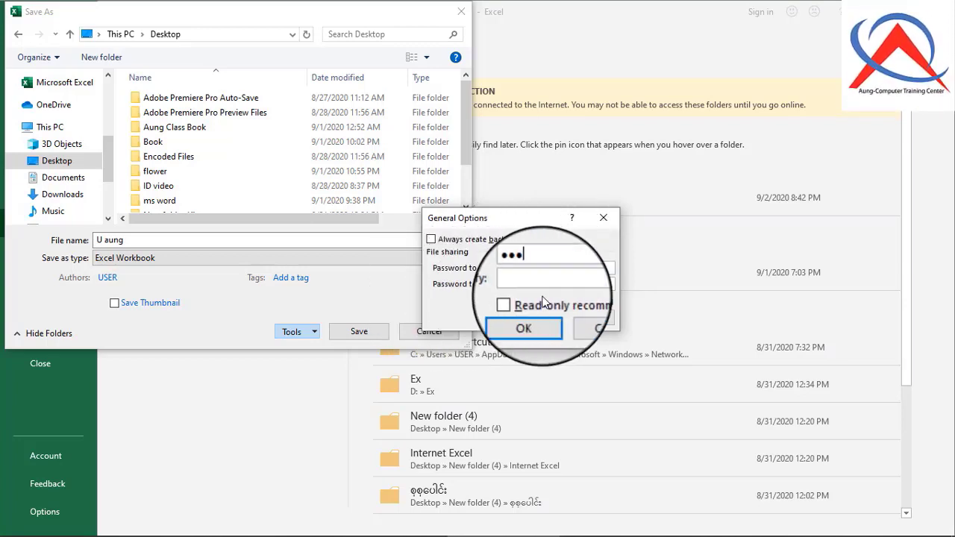
pyautogui.click(526, 319)
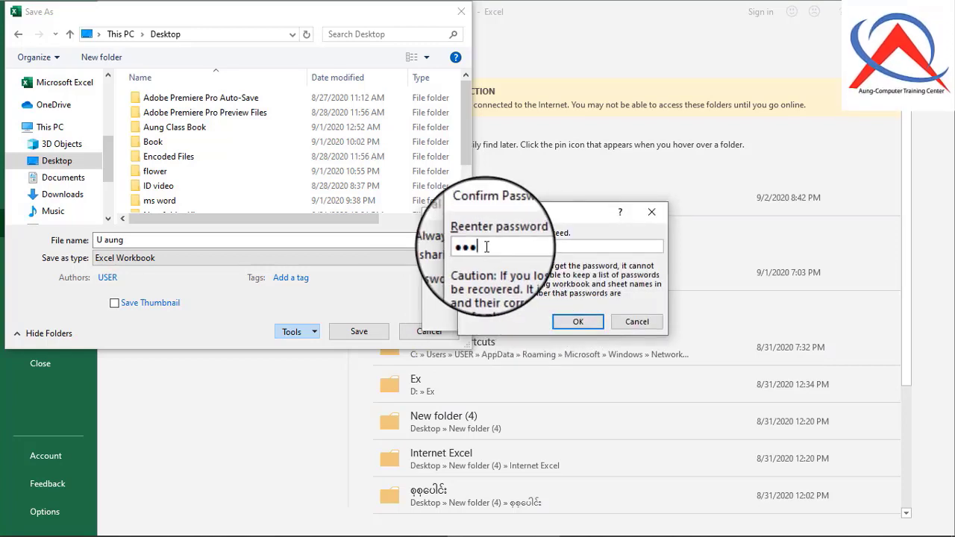
pyautogui.click(574, 321)
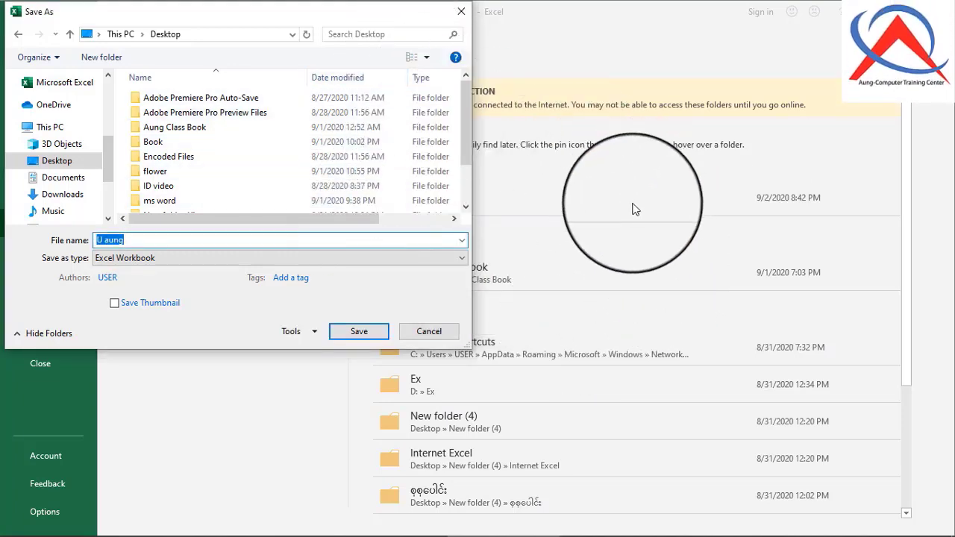
pyautogui.moveTo(253, 25); pyautogui.dragTo(317, 38)
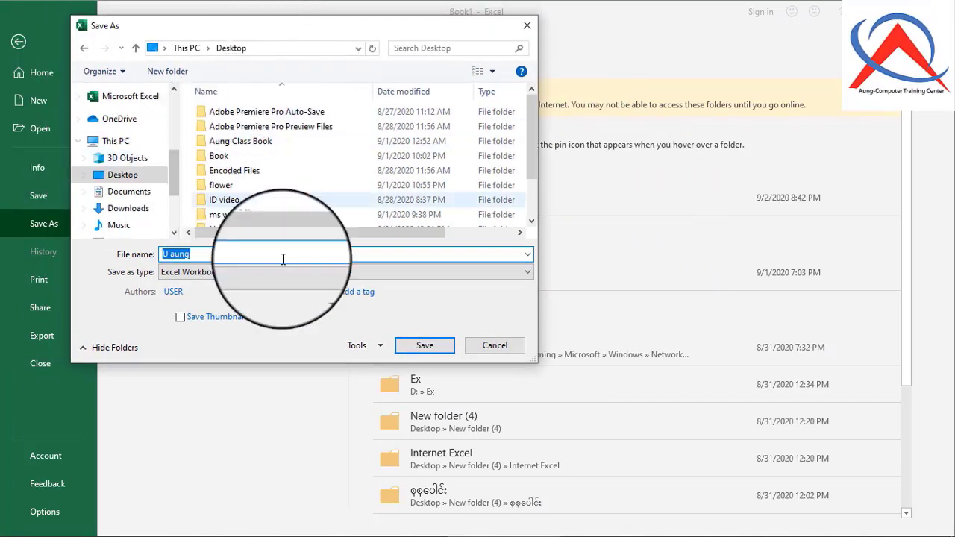
# - Save U aung to the Desktop, refresh the desktop and reopen the file
pyautogui.click(419, 348)
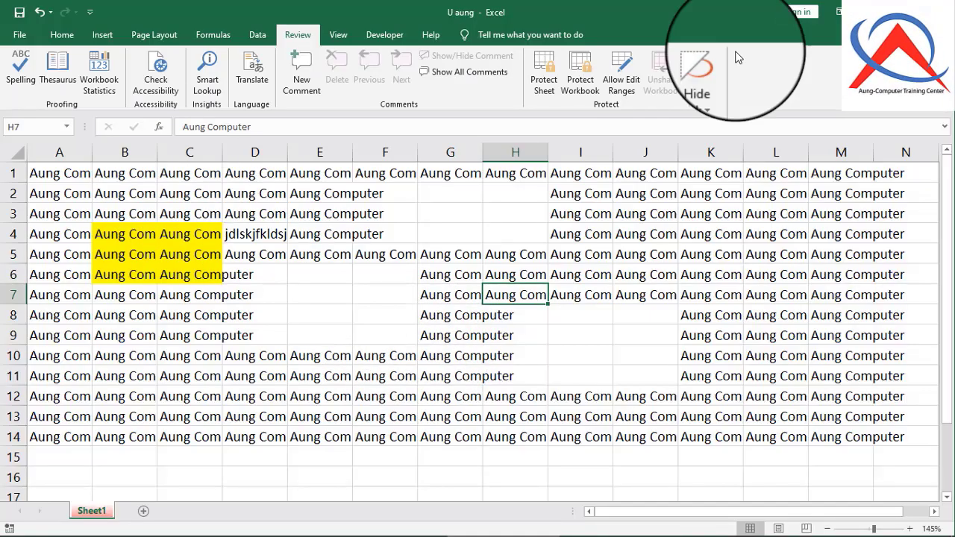
pyautogui.click(869, 12)
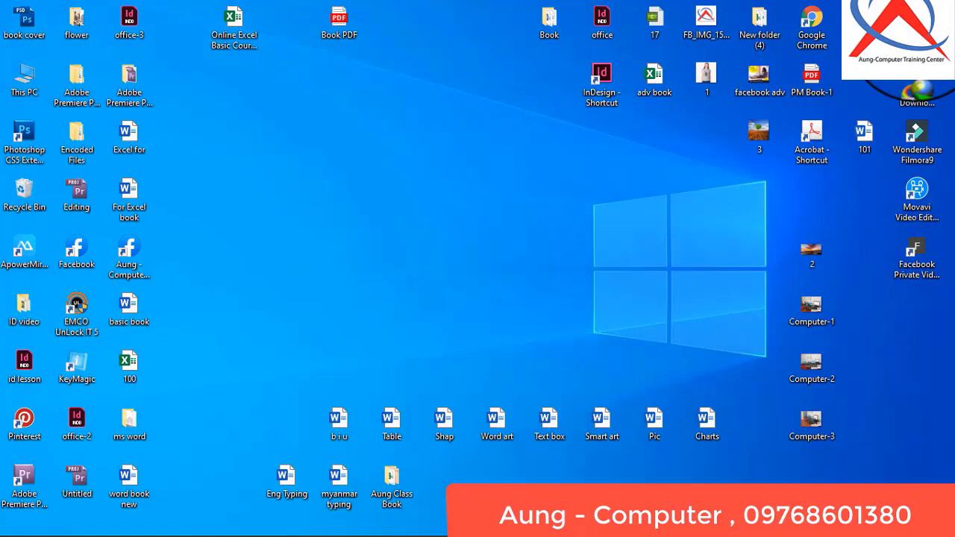
pyautogui.rightClick(426, 127)
pyautogui.click(473, 171)
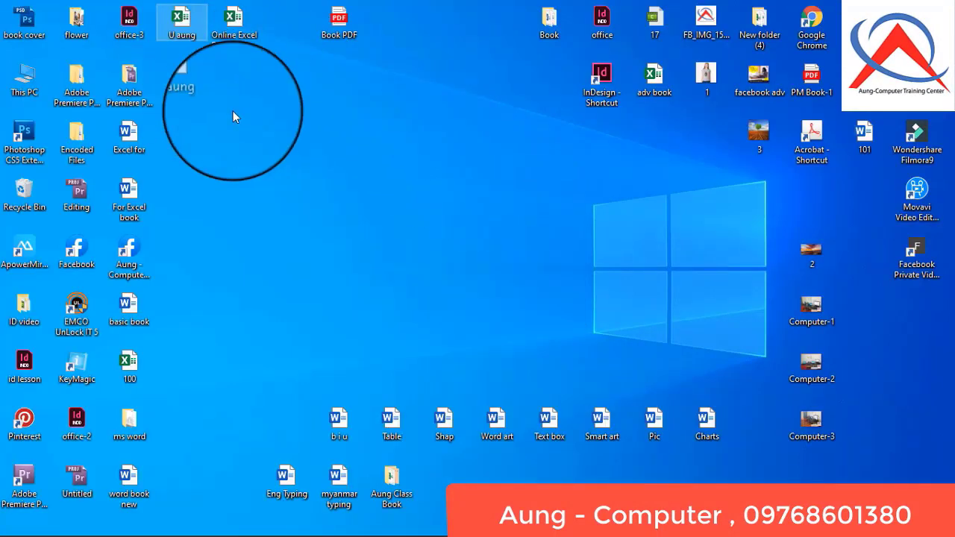
pyautogui.moveTo(233, 117); pyautogui.dragTo(390, 187)
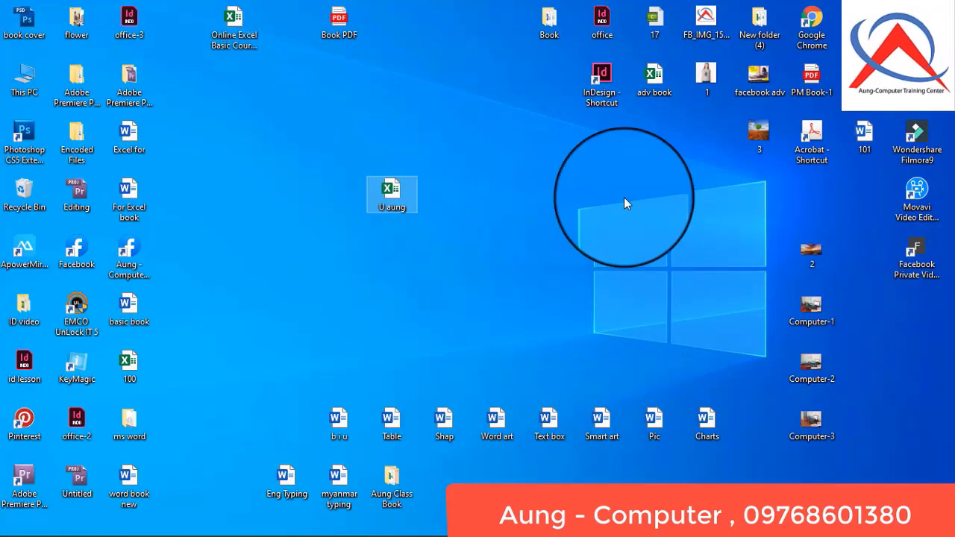
pyautogui.doubleClick(392, 194)
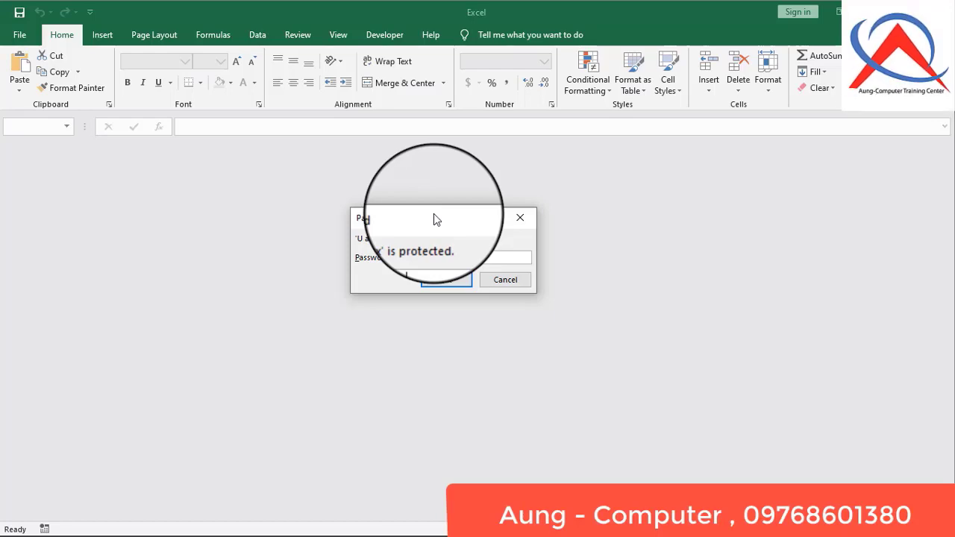
# - Submit the password to open U aung, dismiss the updates notice and check Sheet1's cells
pyautogui.press('Return')
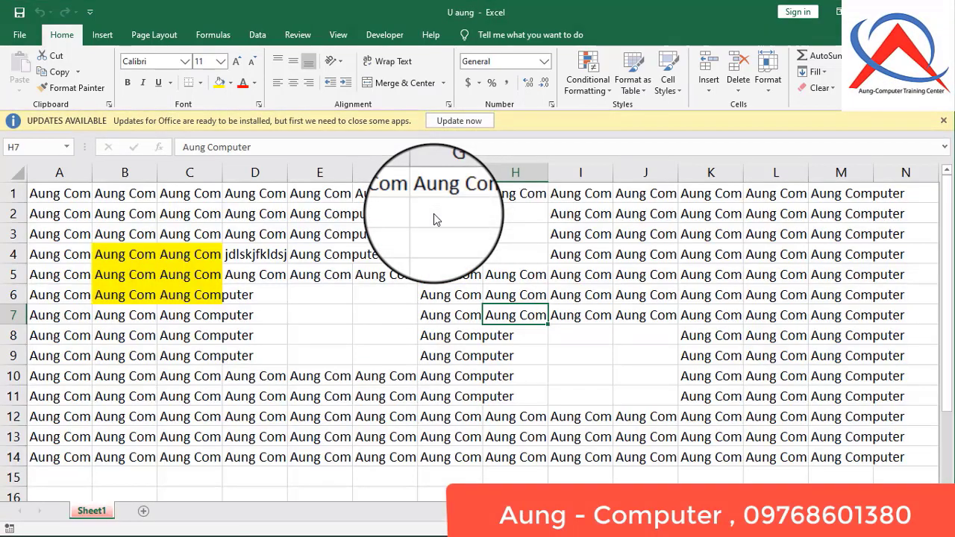
pyautogui.click(943, 120)
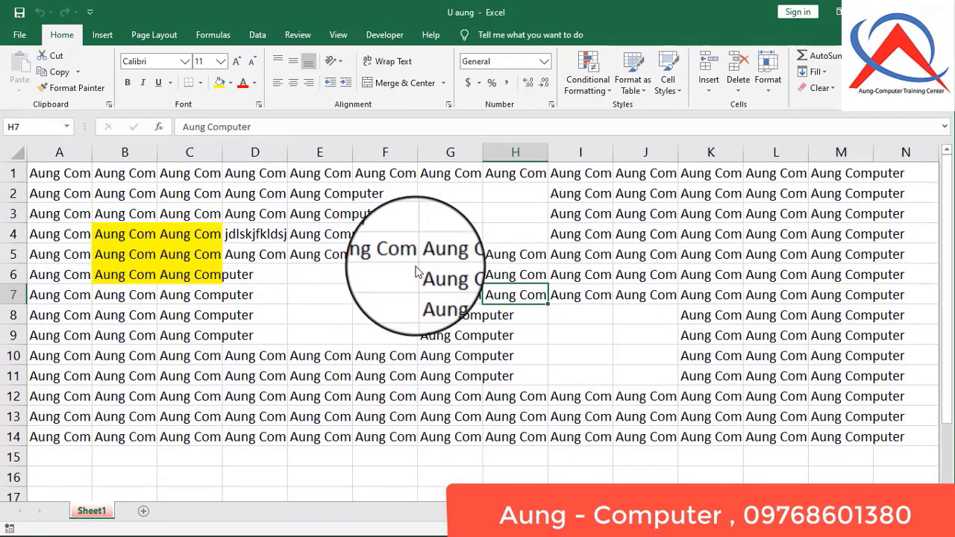
pyautogui.click(319, 234)
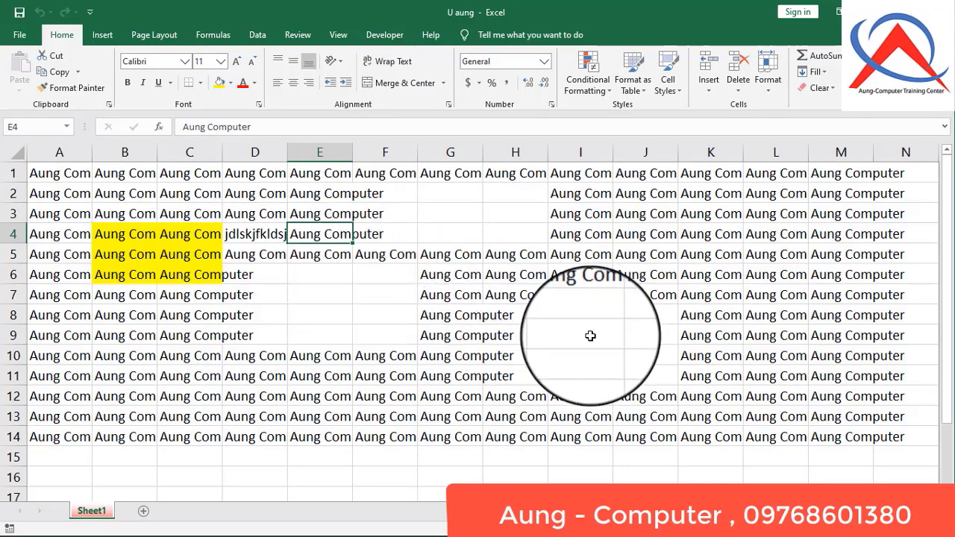
pyautogui.moveTo(190, 376); pyautogui.dragTo(390, 389)
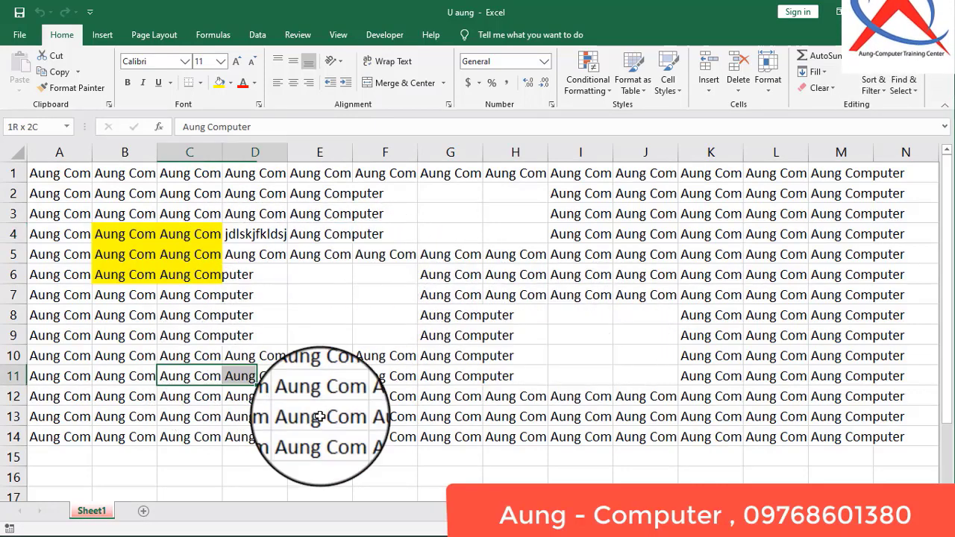
pyautogui.click(390, 390)
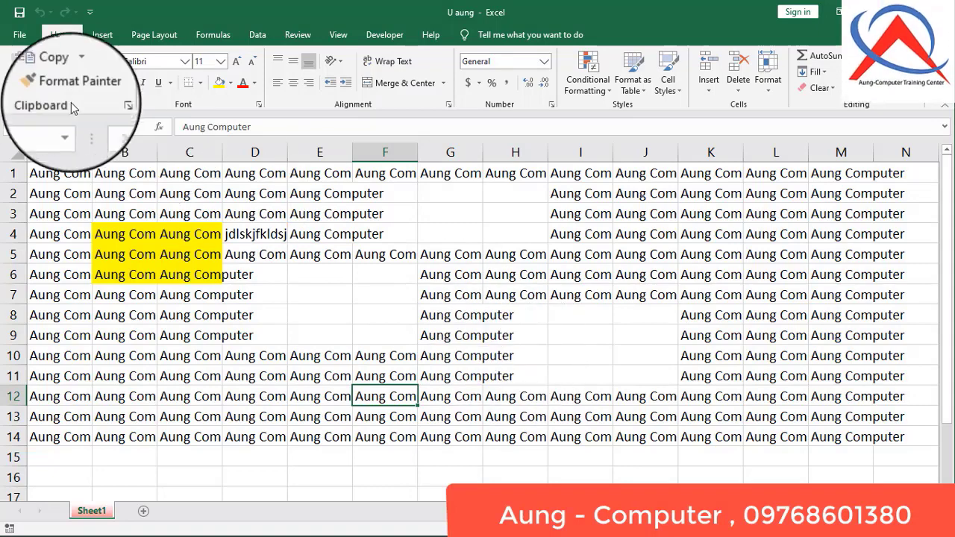
pyautogui.click(298, 36)
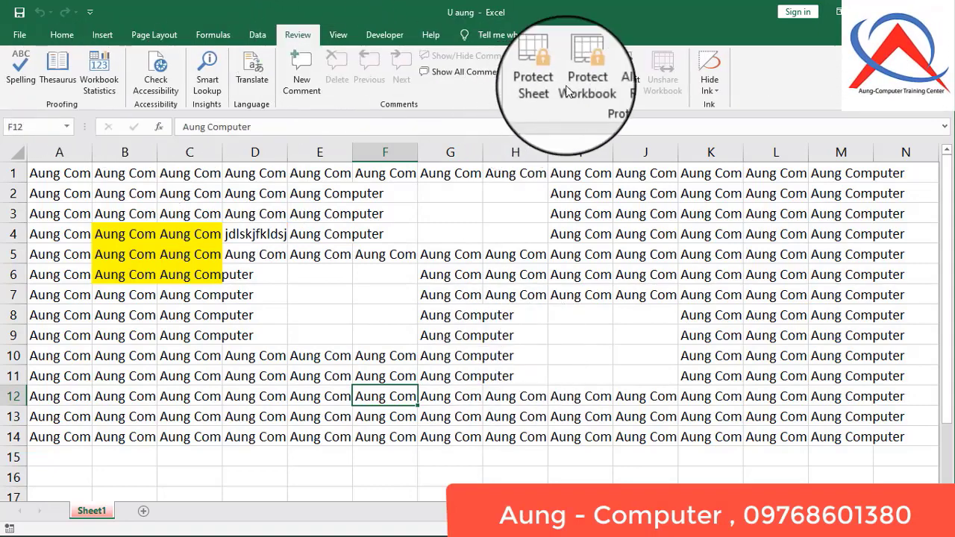